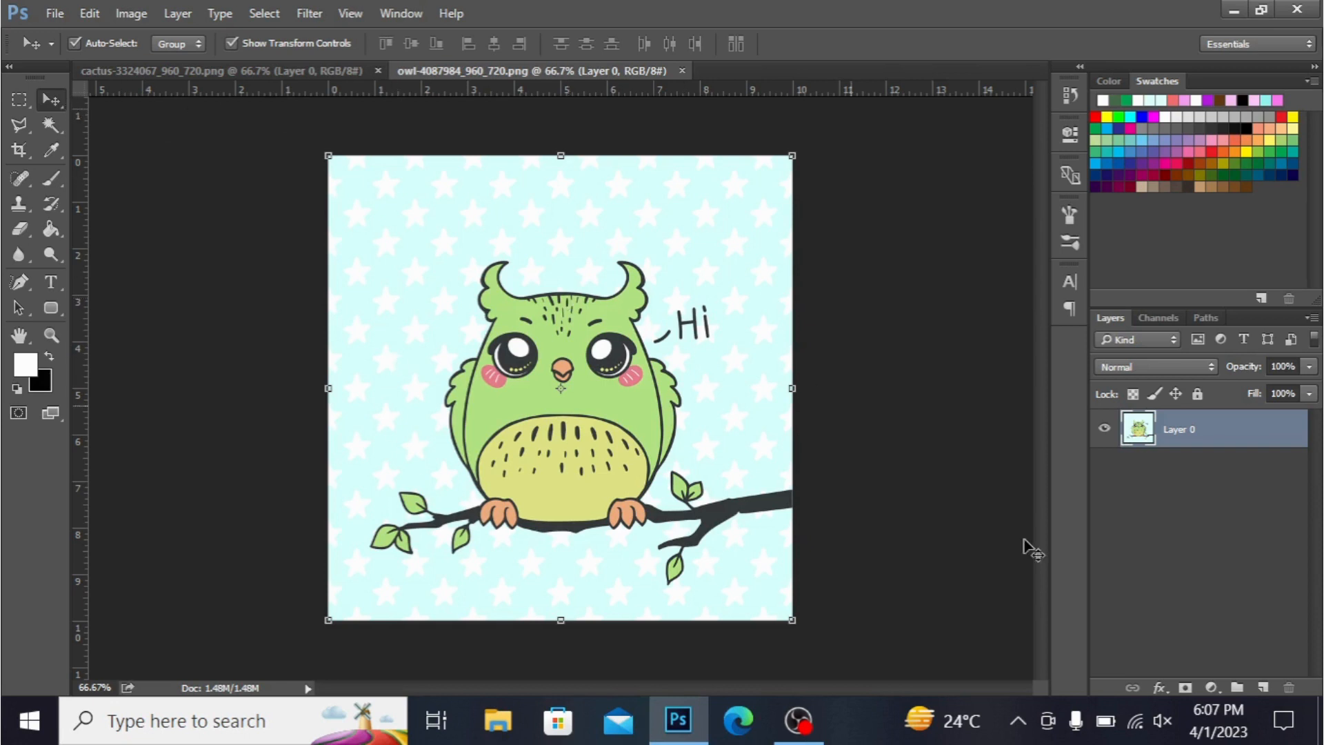
- Add a Hue/Saturation adjustment layer to the owl image
{"action": "left_click", "coordinate": [1211, 686]}
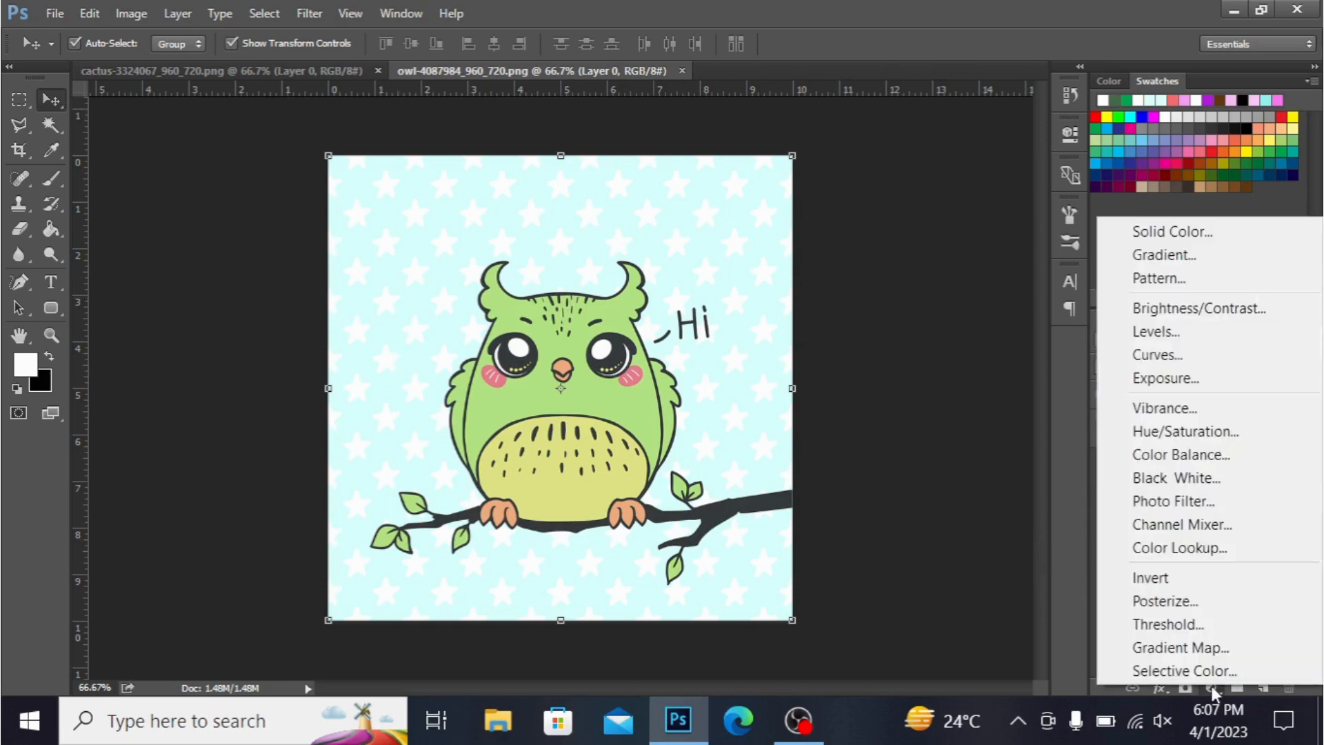
{"action": "left_click", "coordinate": [1189, 433]}
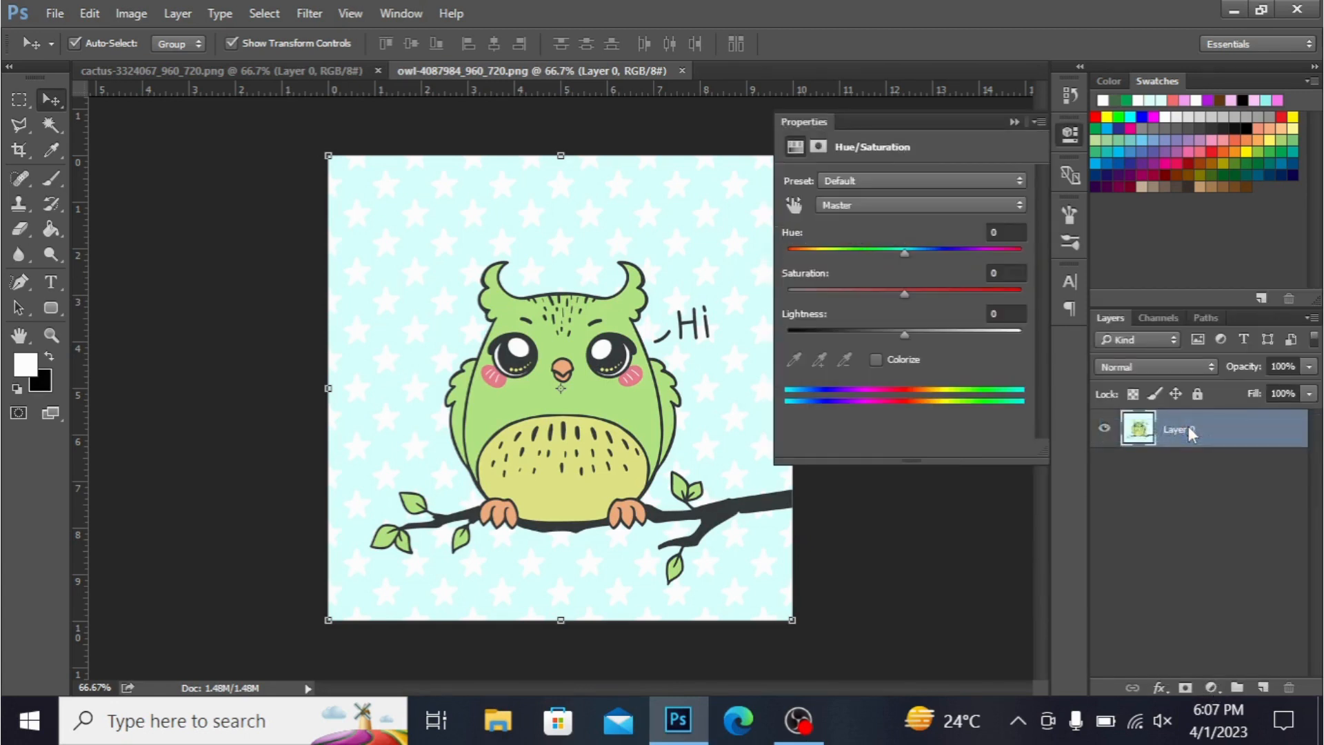
- Enable Colorize and set the hue to 347 and saturation to 60
{"action": "left_click", "coordinate": [874, 359]}
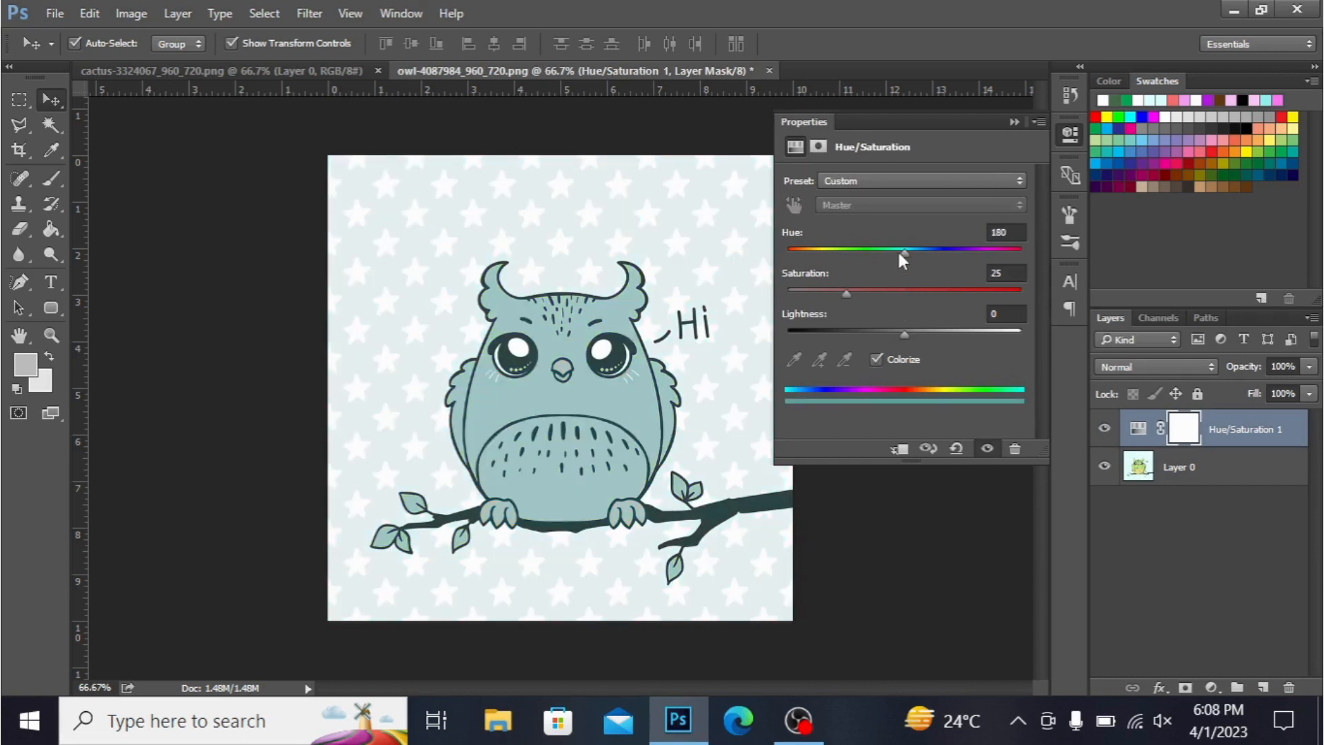
{"action": "left_click_drag", "start_coordinate": [899, 251], "coordinate": [798, 256]}
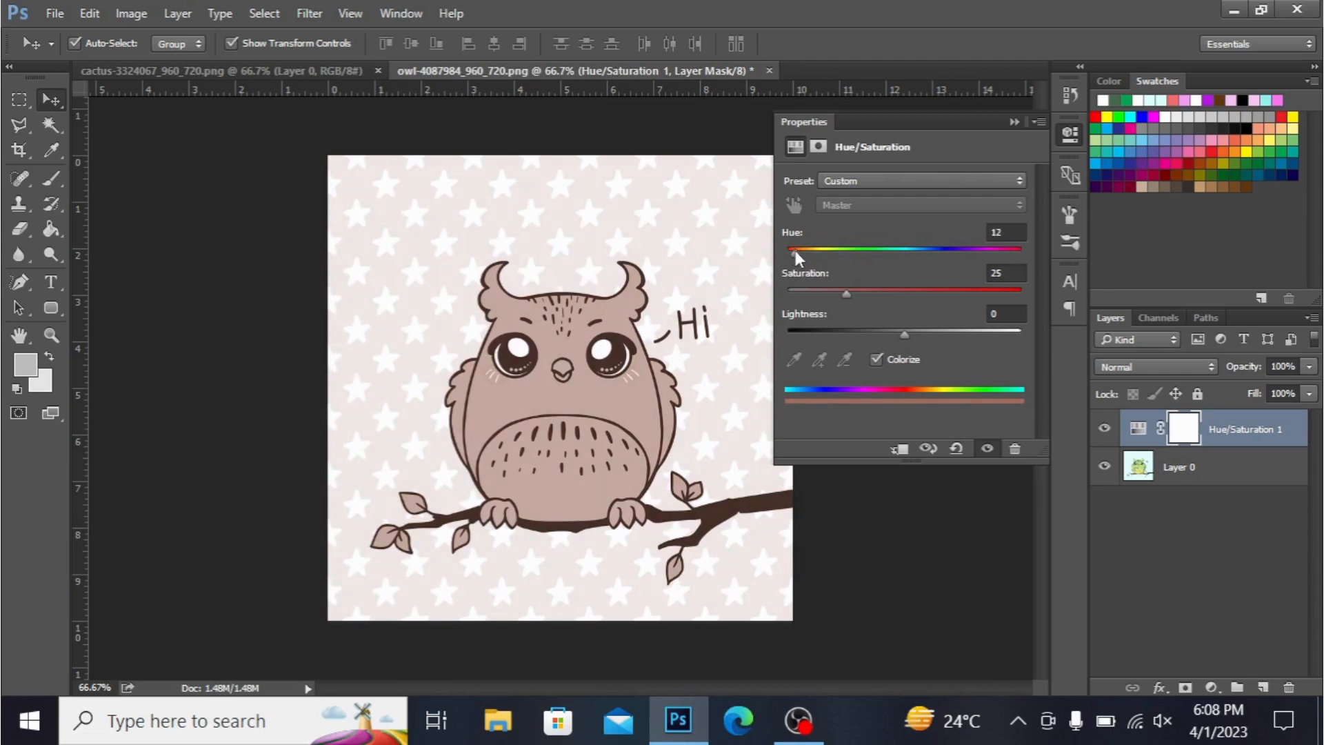
{"action": "left_click", "coordinate": [875, 291]}
{"action": "left_click", "coordinate": [895, 290]}
{"action": "left_click_drag", "start_coordinate": [892, 291], "coordinate": [942, 291]}
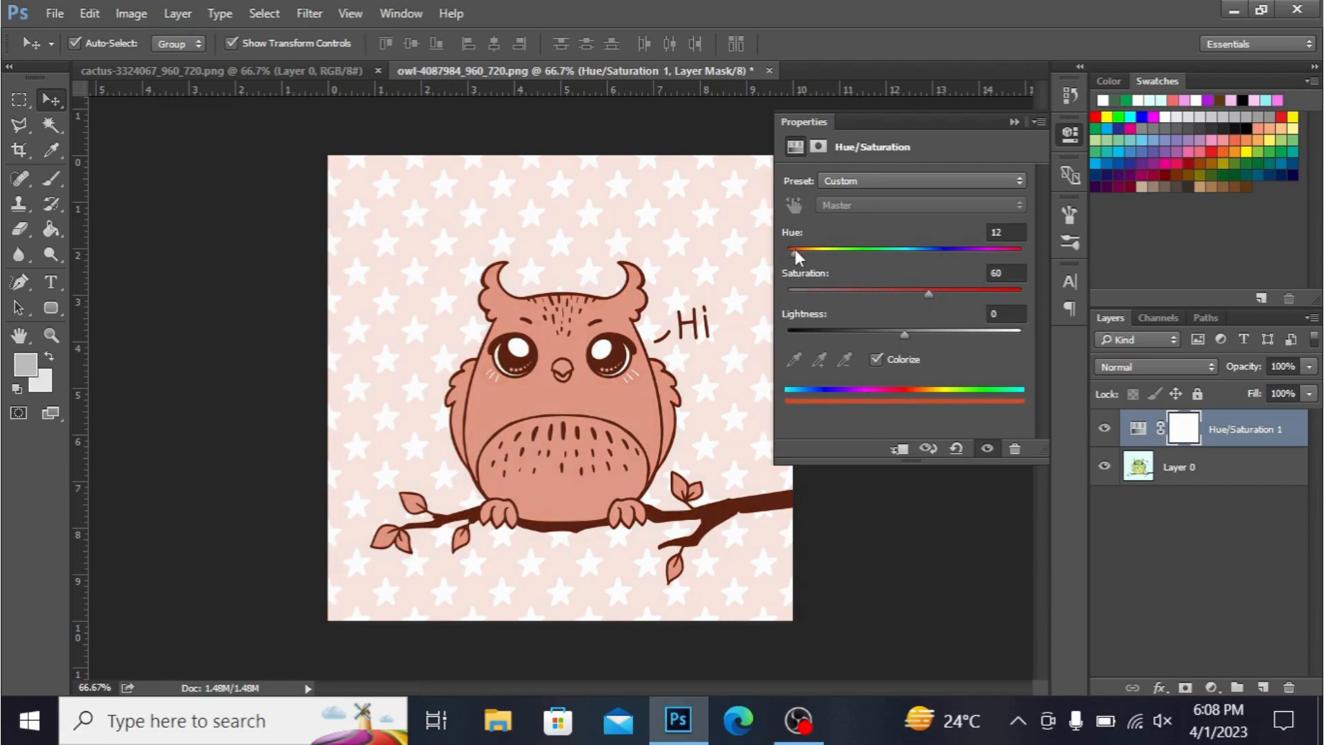
{"action": "left_click_drag", "start_coordinate": [796, 250], "coordinate": [984, 258]}
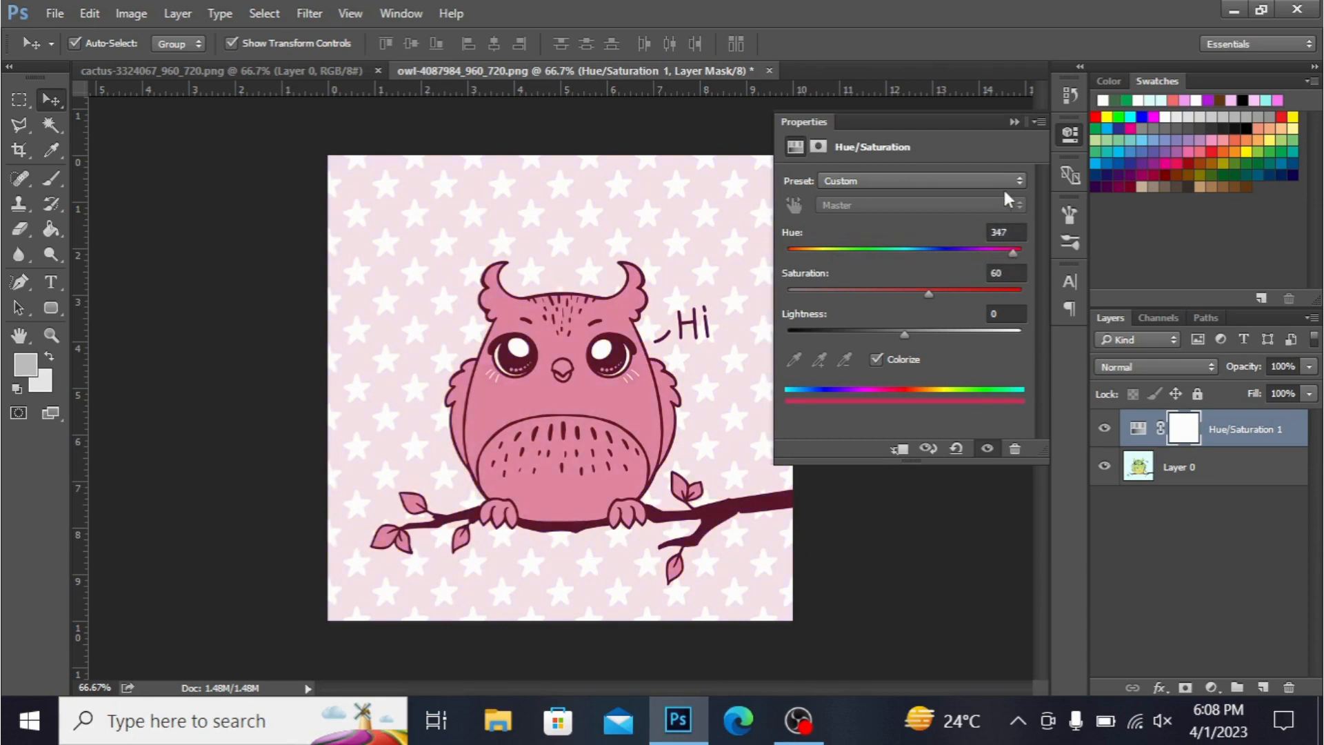
- Reset the adjustment preset to Default, then apply the Cyanotype preset
{"action": "left_click", "coordinate": [940, 179]}
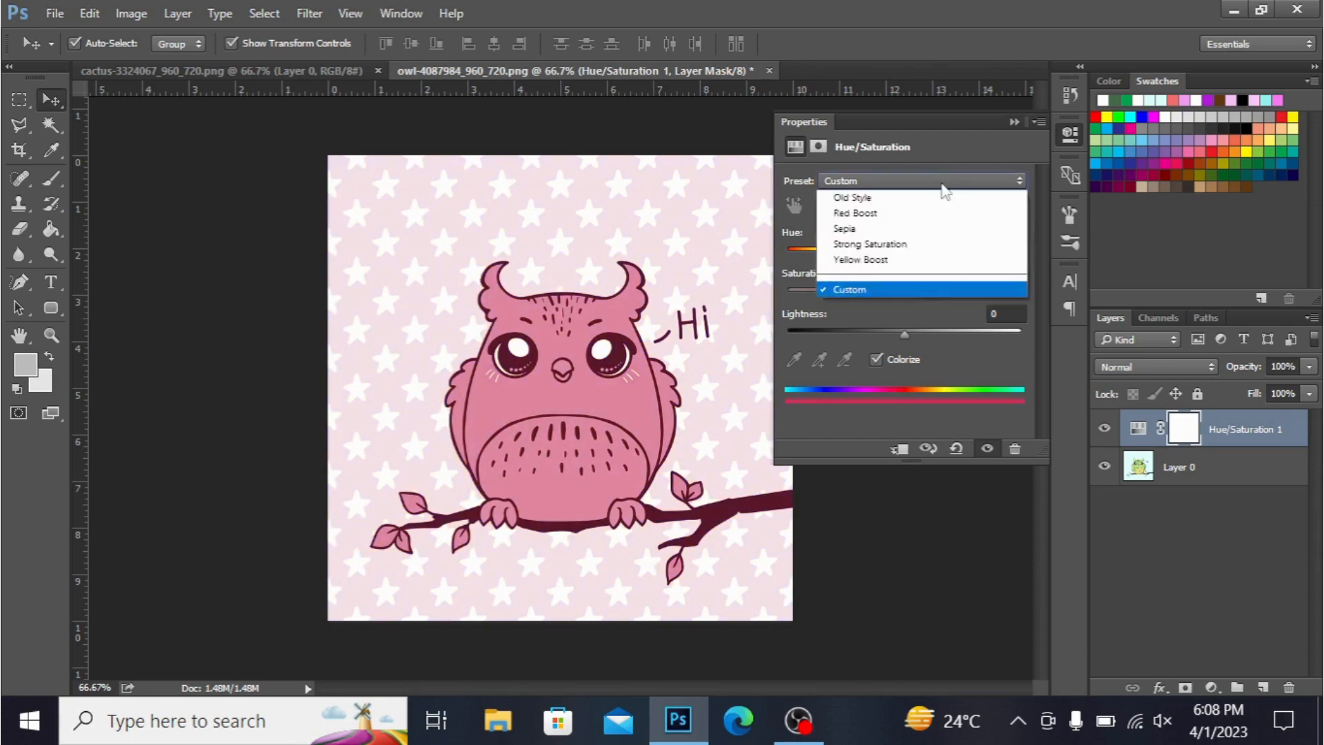
{"action": "left_click", "coordinate": [918, 200]}
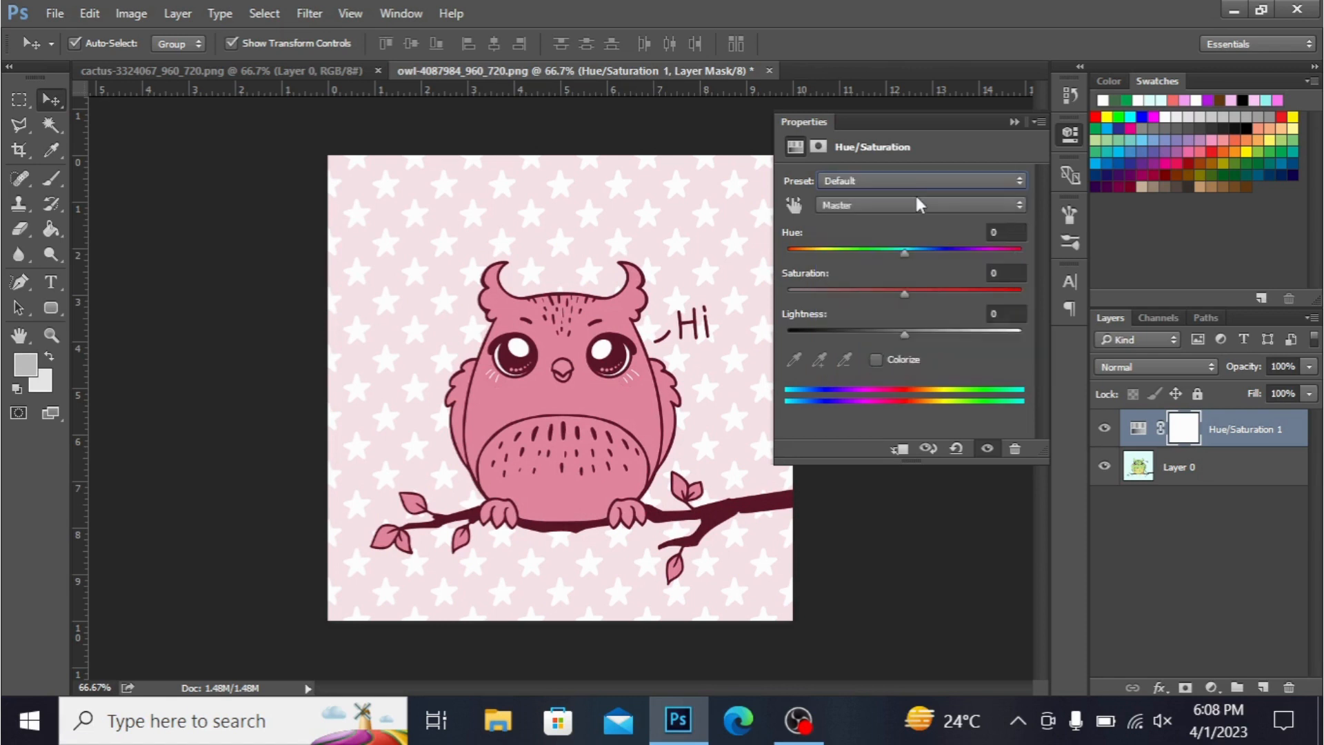
{"action": "left_click", "coordinate": [932, 180]}
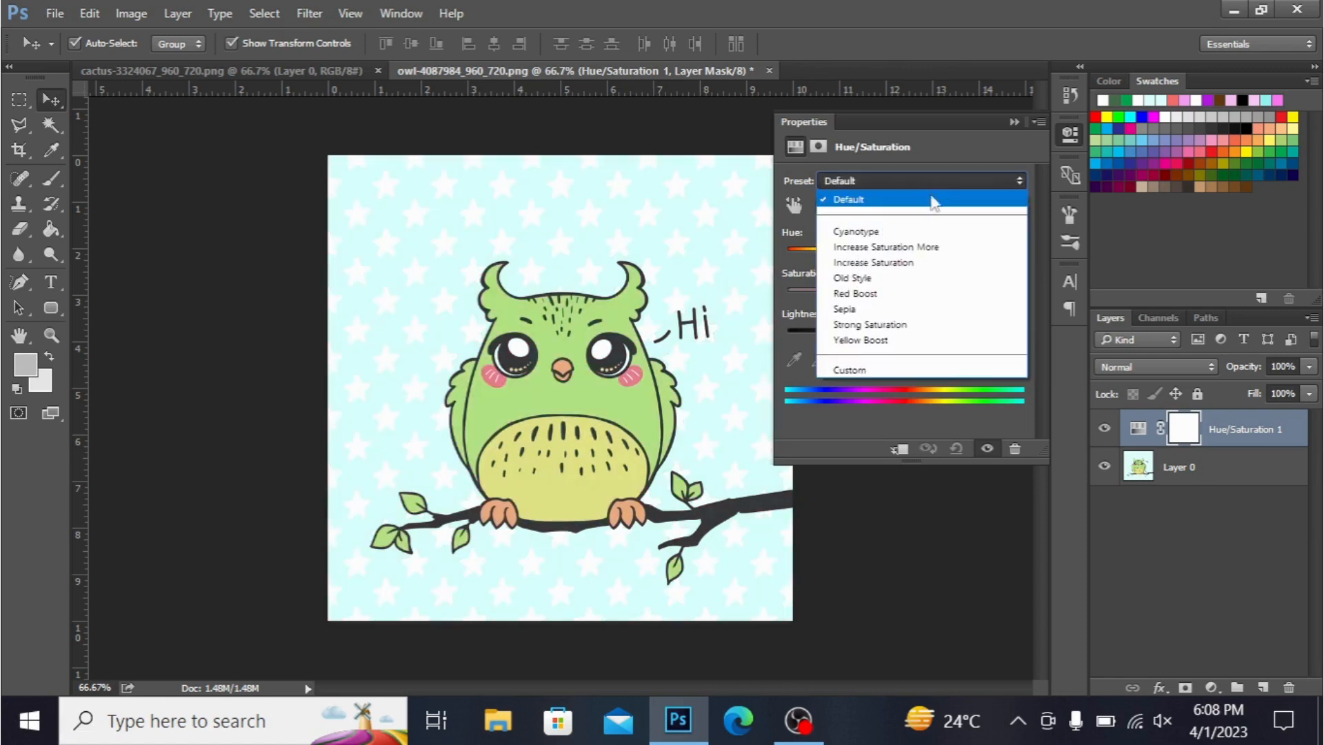
{"action": "left_click", "coordinate": [925, 232]}
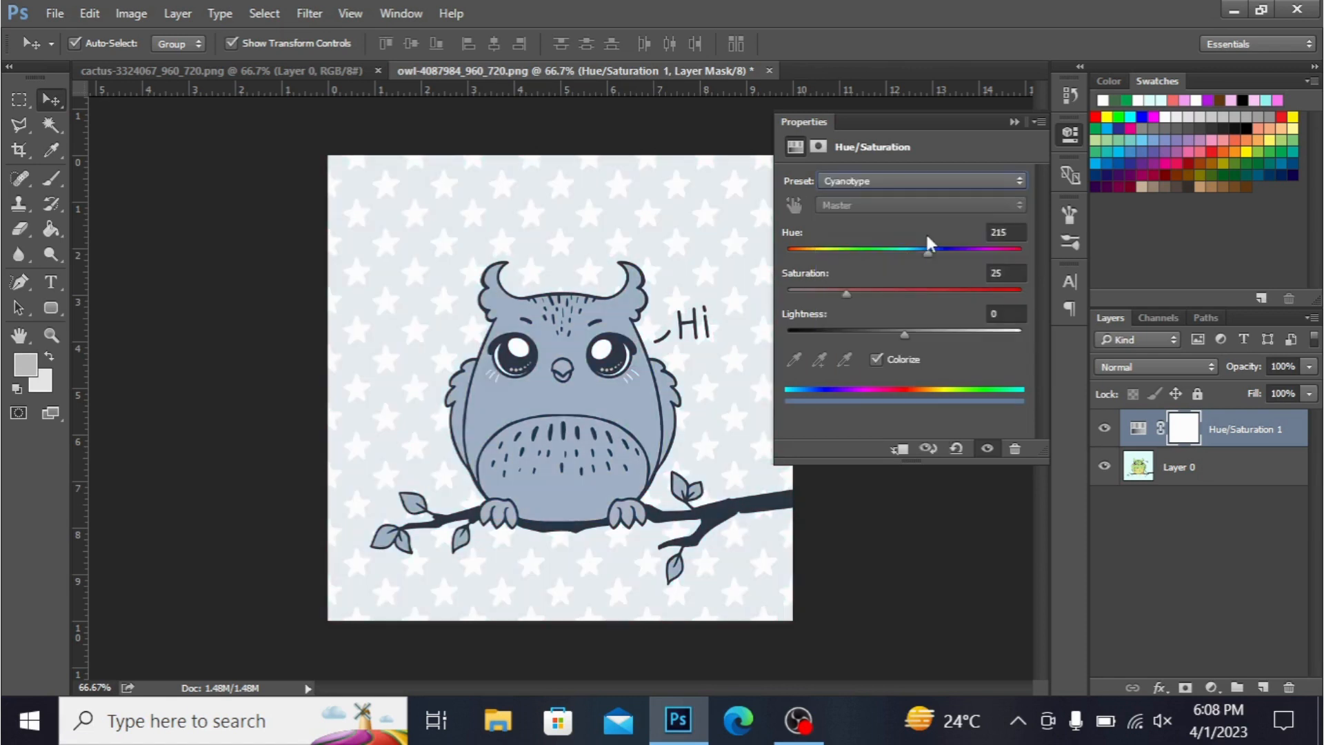
- Apply the Old Style preset and shift its hue to -85
{"action": "left_click", "coordinate": [899, 183]}
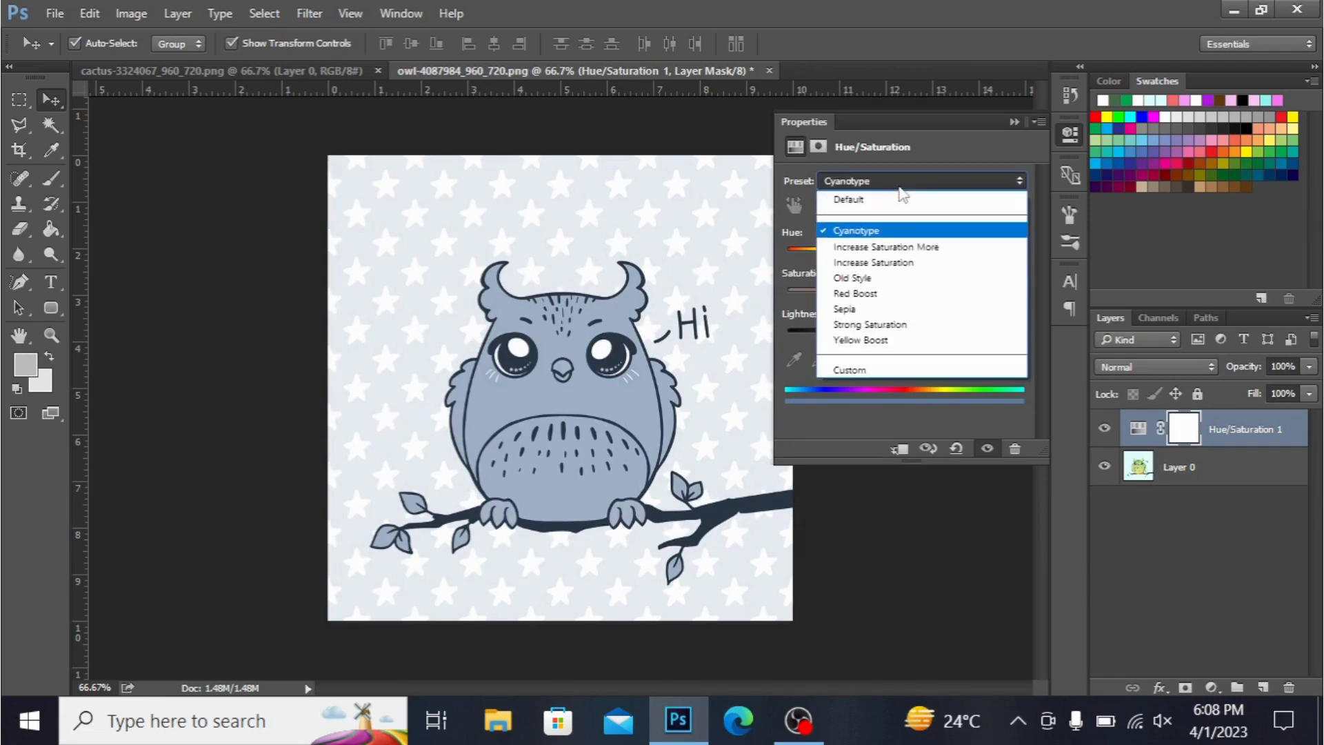
{"action": "left_click", "coordinate": [895, 277]}
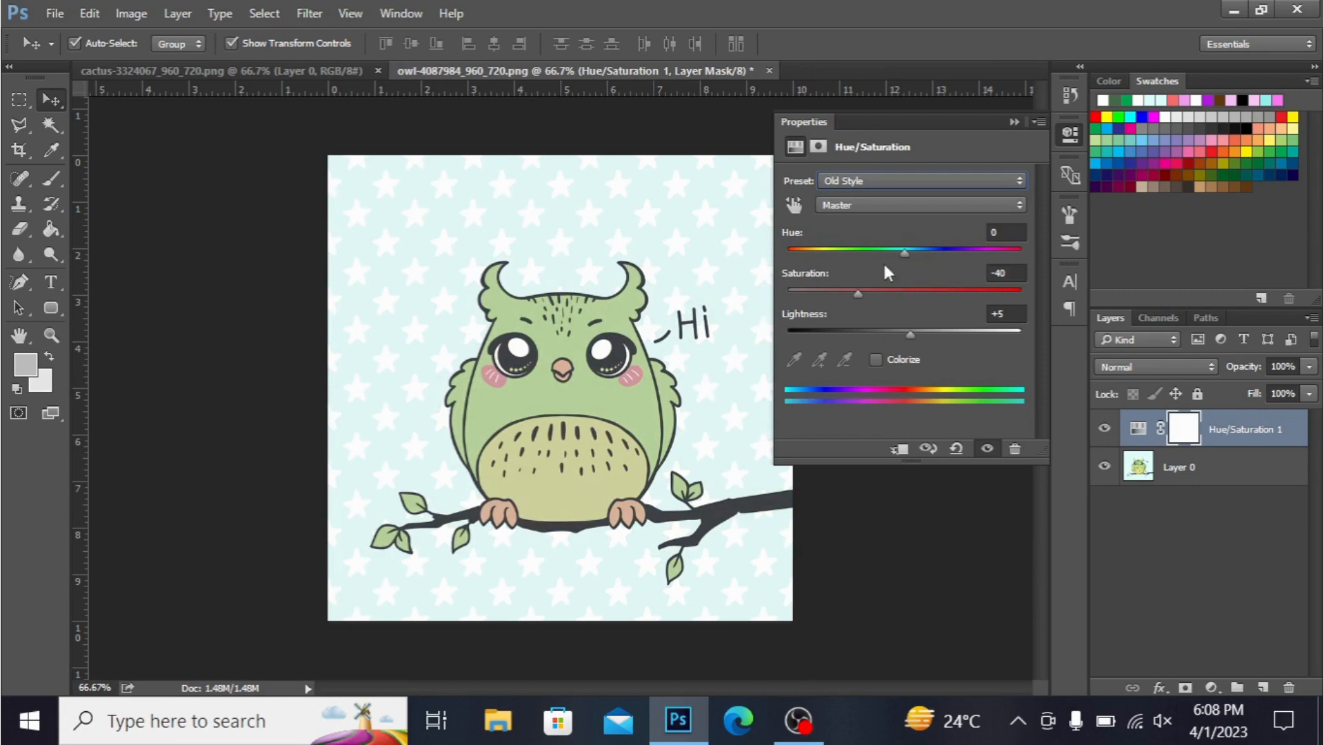
{"action": "left_click_drag", "start_coordinate": [913, 252], "coordinate": [833, 253]}
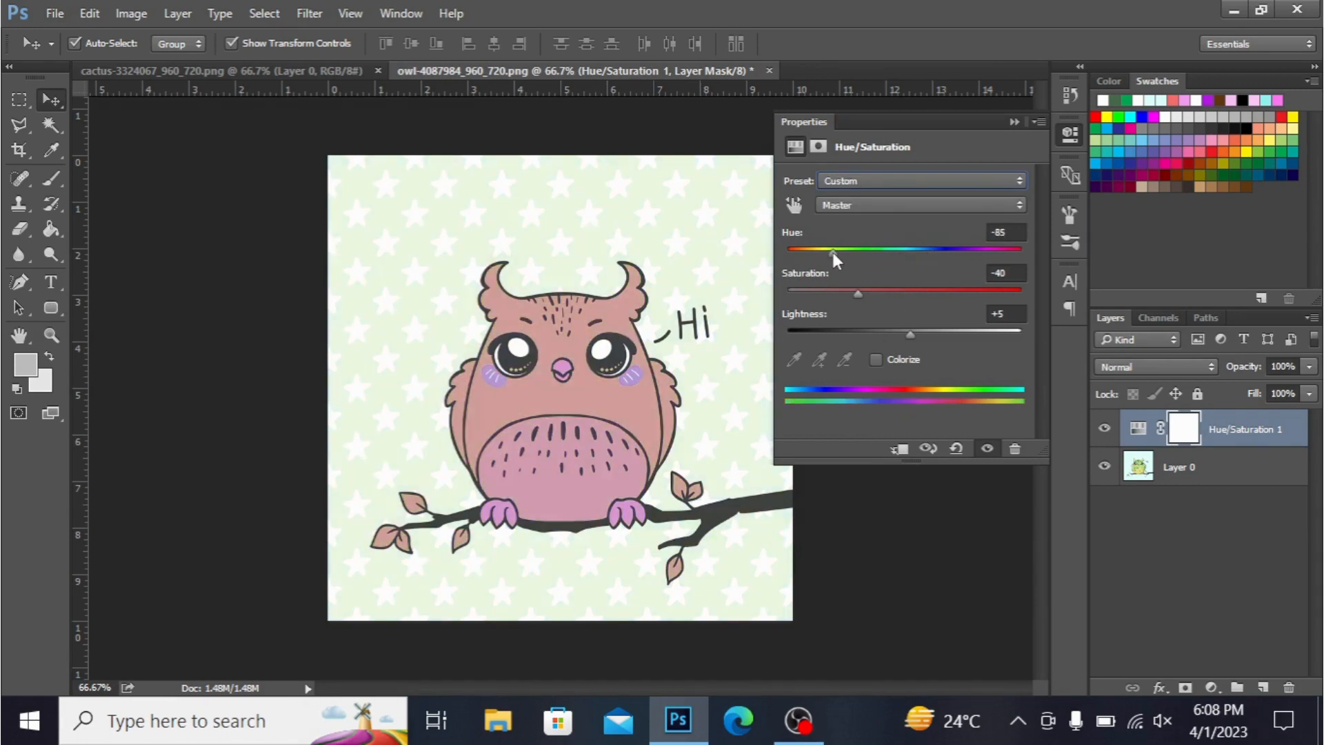
- Try the Red Boost preset and then the Sepia preset on the owl
{"action": "left_click", "coordinate": [955, 178]}
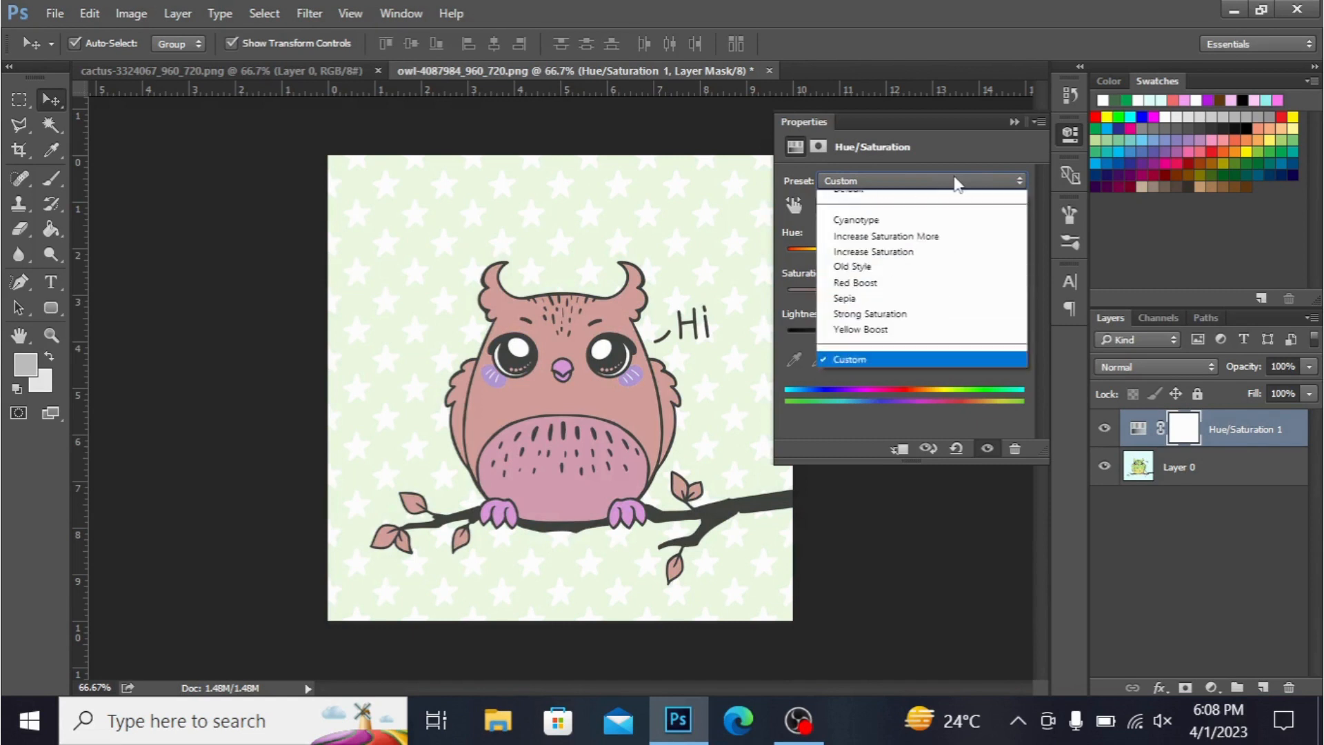
{"action": "left_click", "coordinate": [939, 293]}
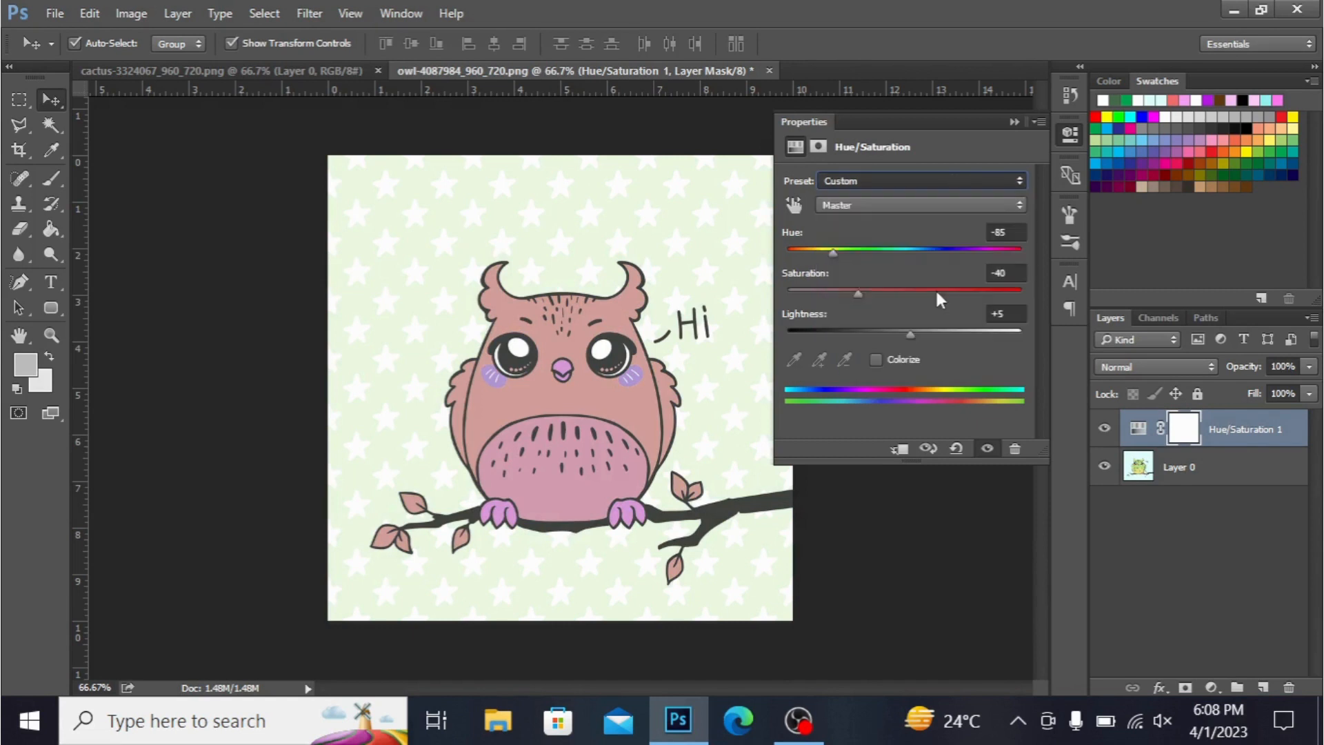
{"action": "left_click", "coordinate": [909, 178]}
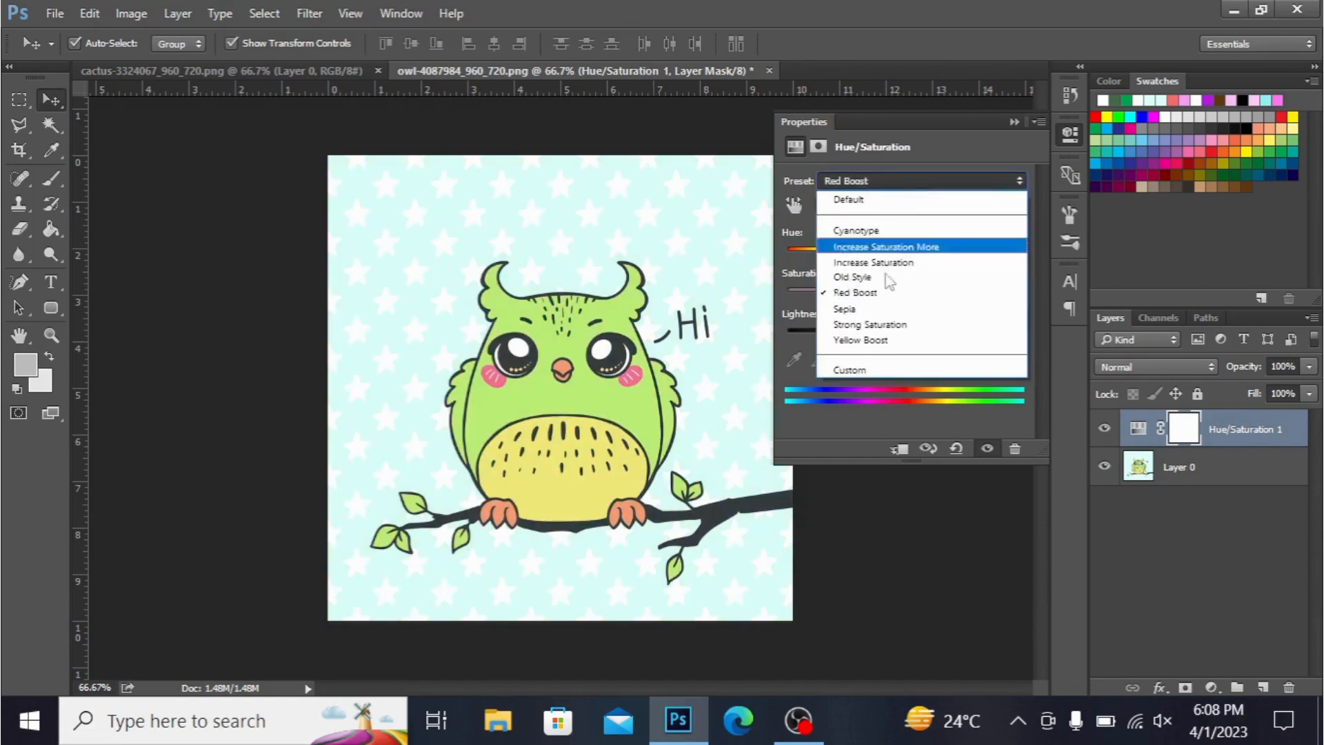
{"action": "left_click", "coordinate": [898, 310]}
- Switch to a custom colorize setting with hue 320, saturation 50 and lightness -18
{"action": "left_click", "coordinate": [942, 182]}
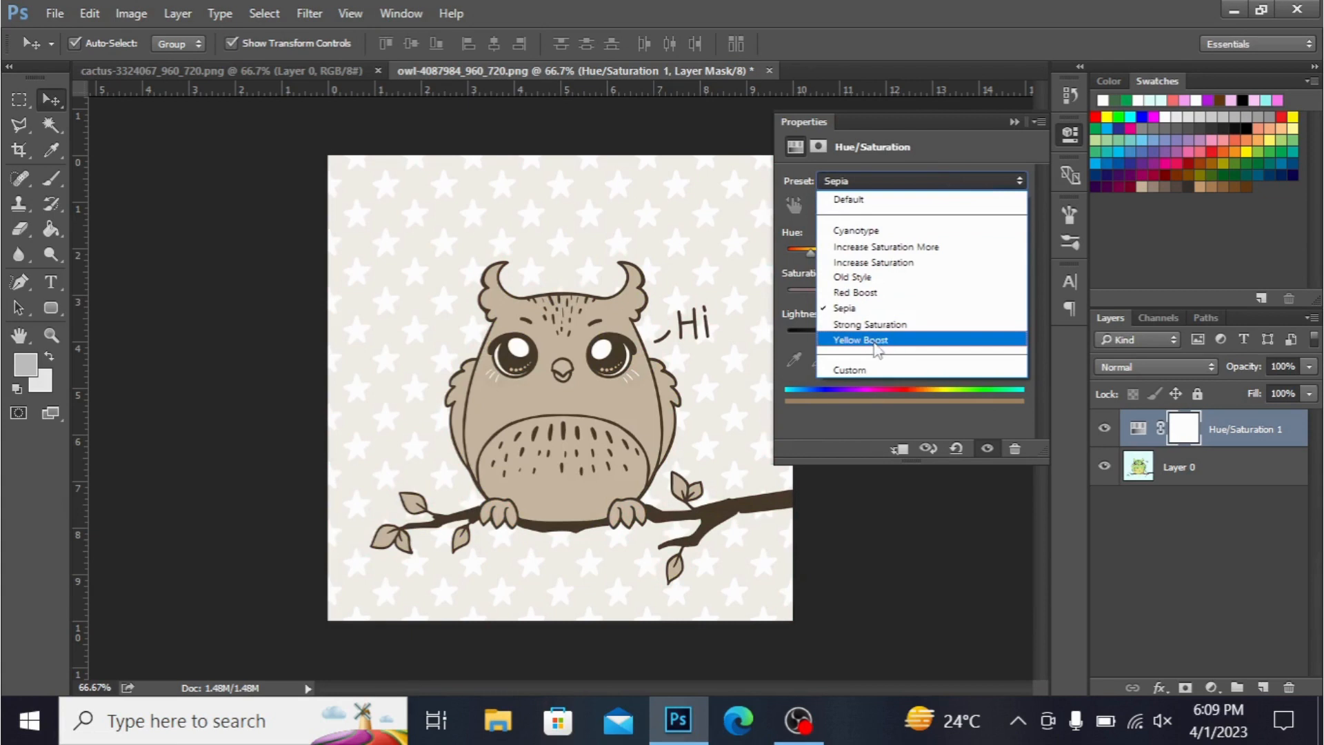
{"action": "left_click", "coordinate": [880, 373]}
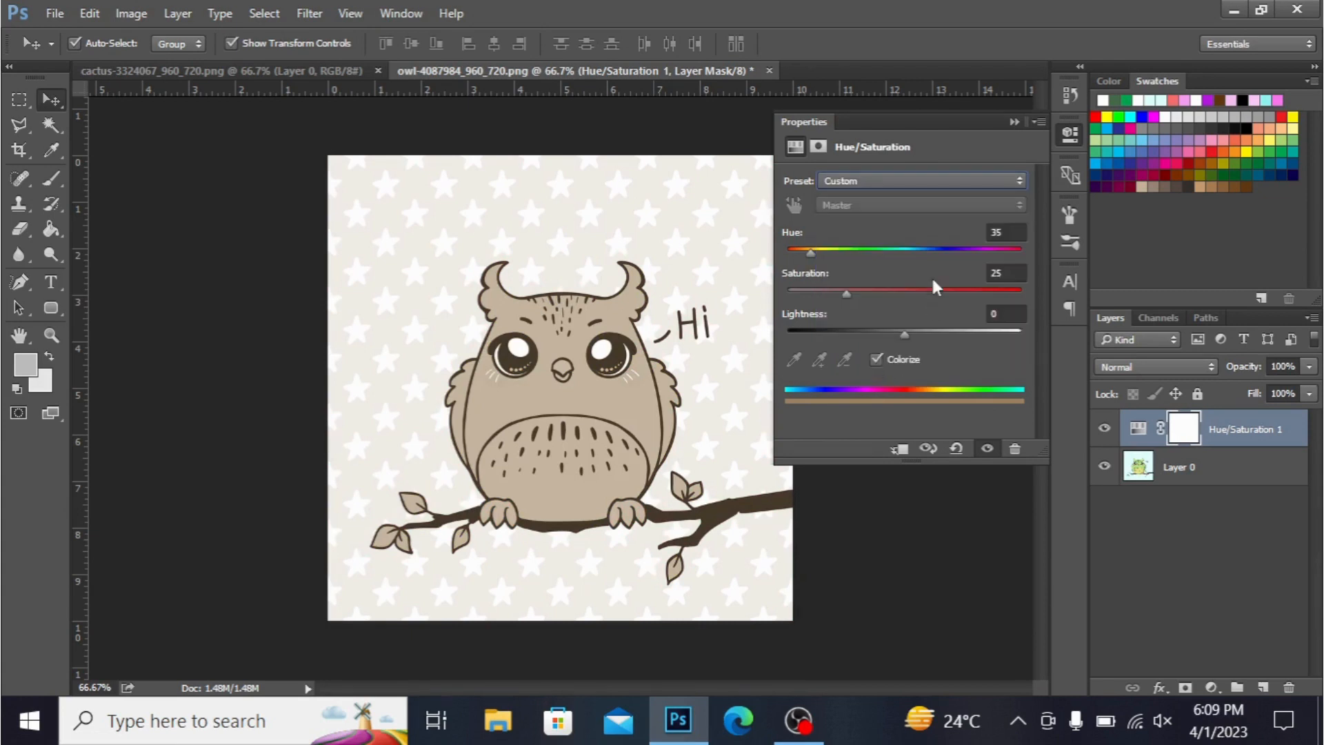
{"action": "left_click", "coordinate": [931, 249]}
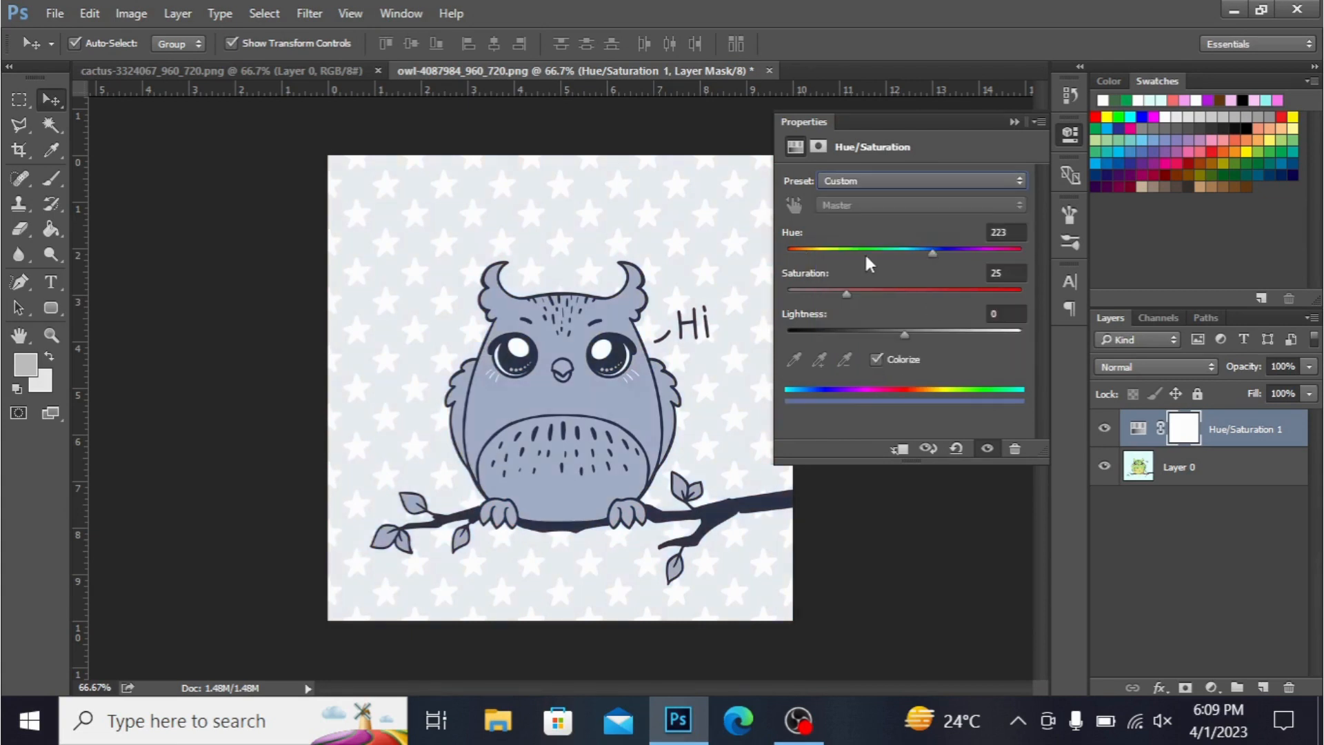
{"action": "left_click", "coordinate": [903, 291]}
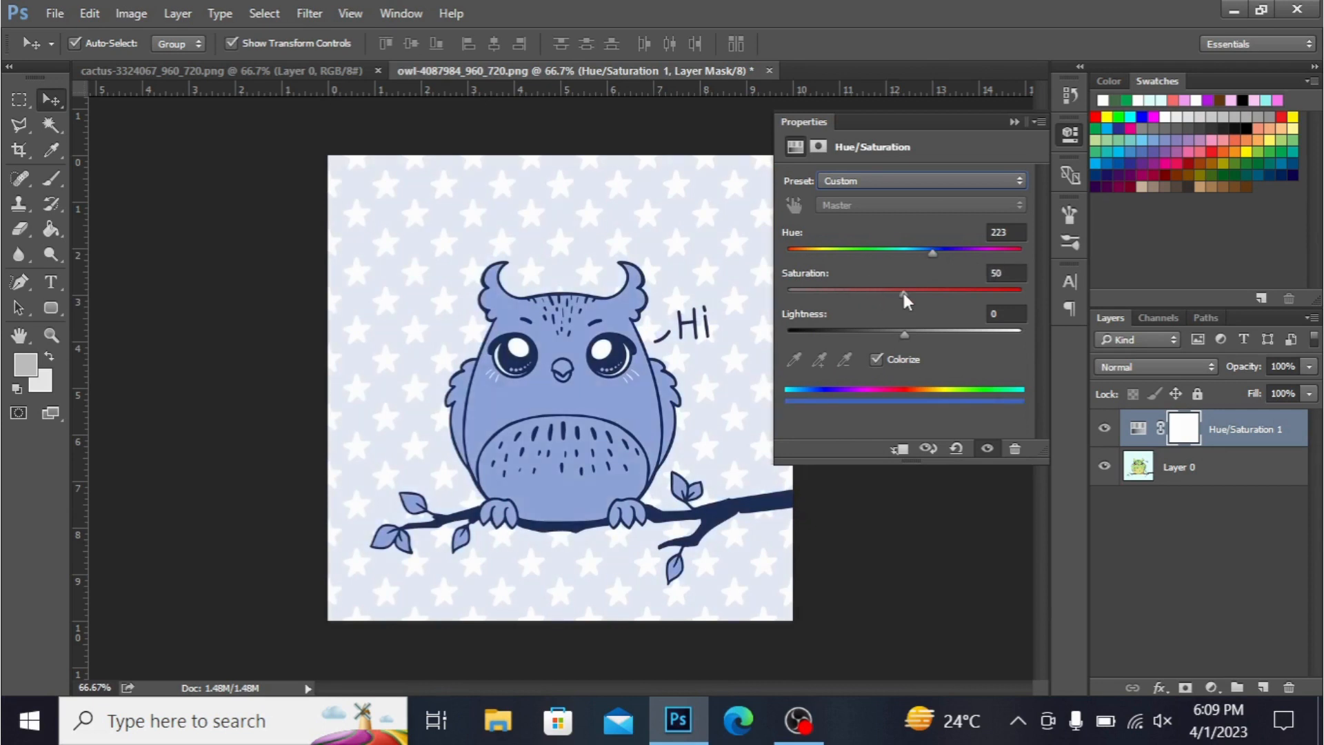
{"action": "left_click", "coordinate": [923, 333]}
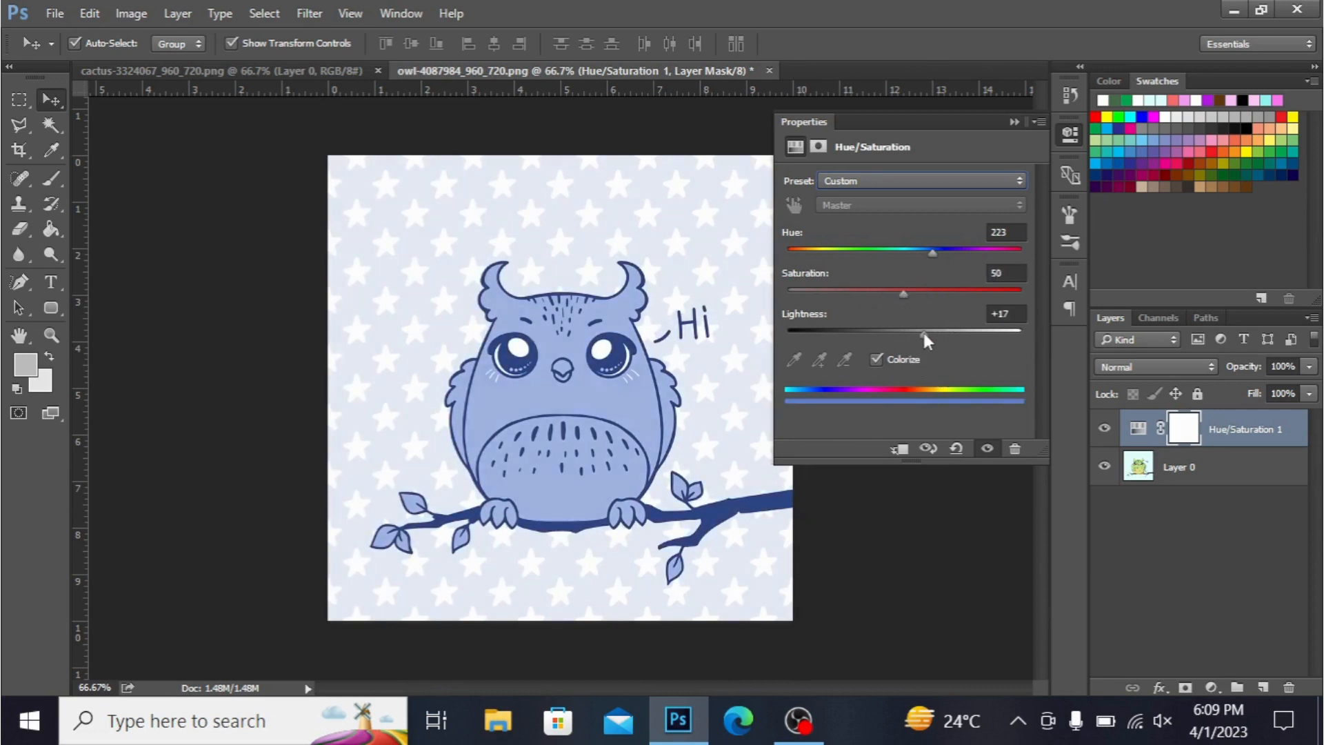
{"action": "left_click", "coordinate": [830, 332]}
{"action": "left_click_drag", "start_coordinate": [830, 332], "coordinate": [883, 332]}
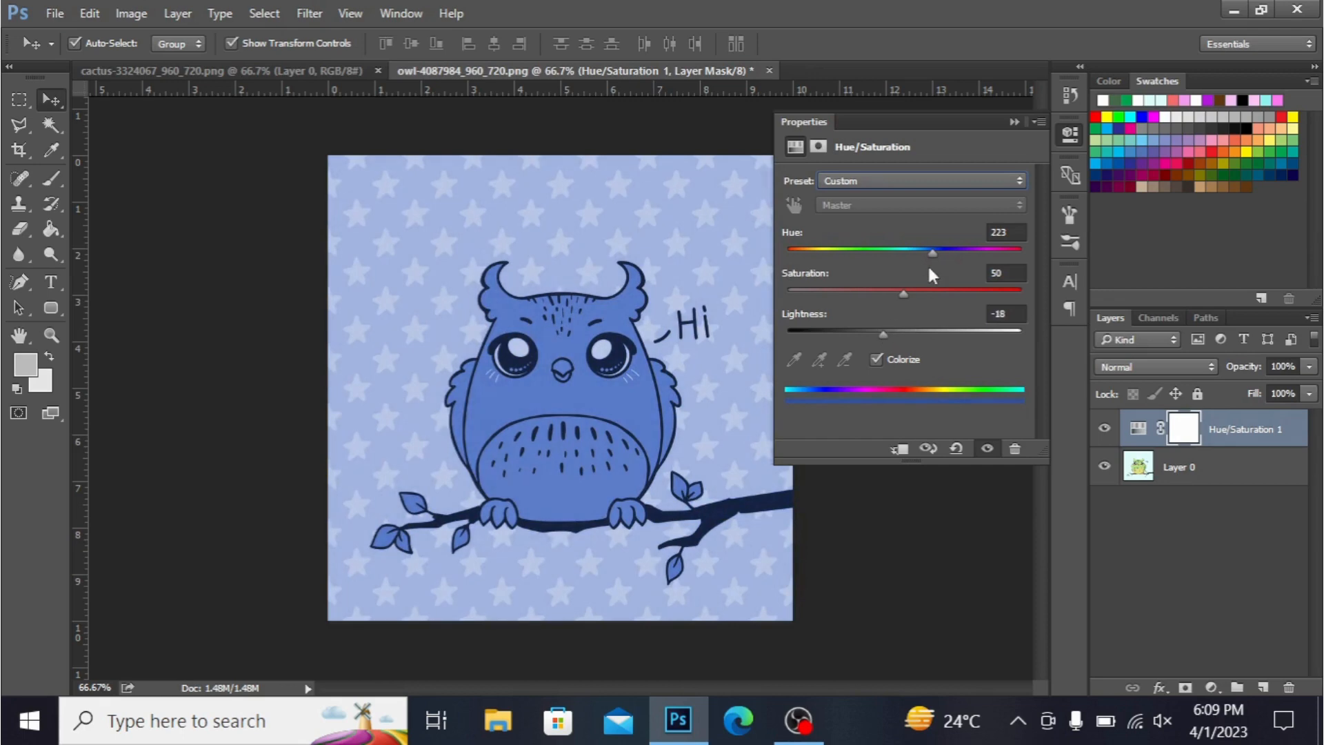
{"action": "left_click_drag", "start_coordinate": [927, 251], "coordinate": [983, 251]}
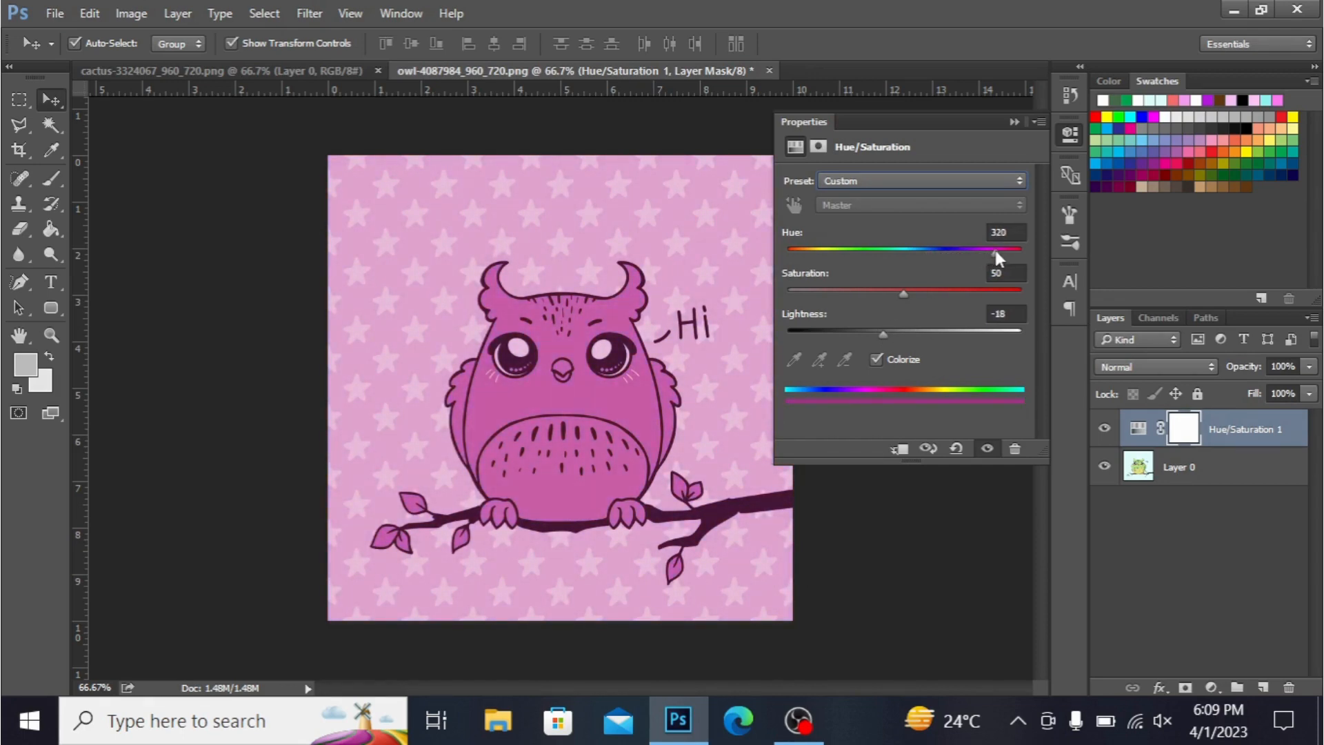
- Disable Colorize and set the master hue to +143 and lightness to -15
{"action": "left_click", "coordinate": [877, 359]}
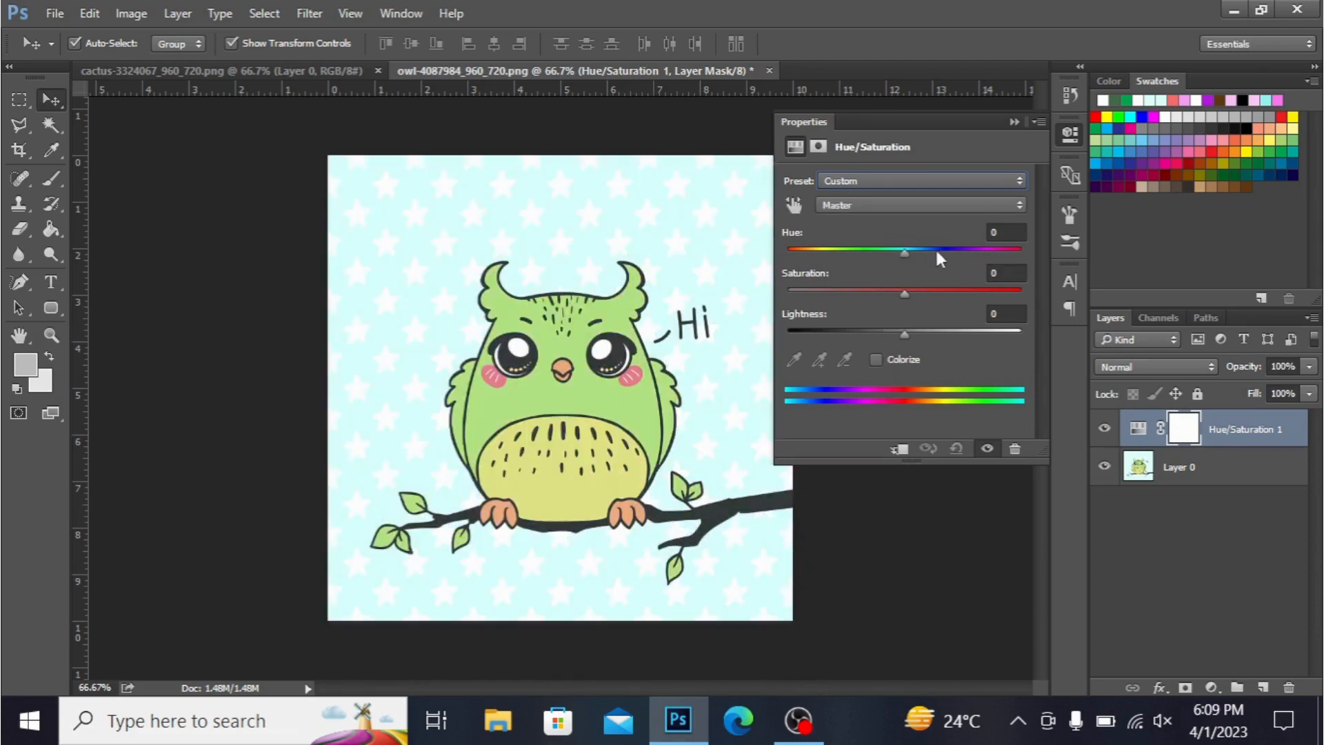
{"action": "left_click_drag", "start_coordinate": [904, 251], "coordinate": [797, 252]}
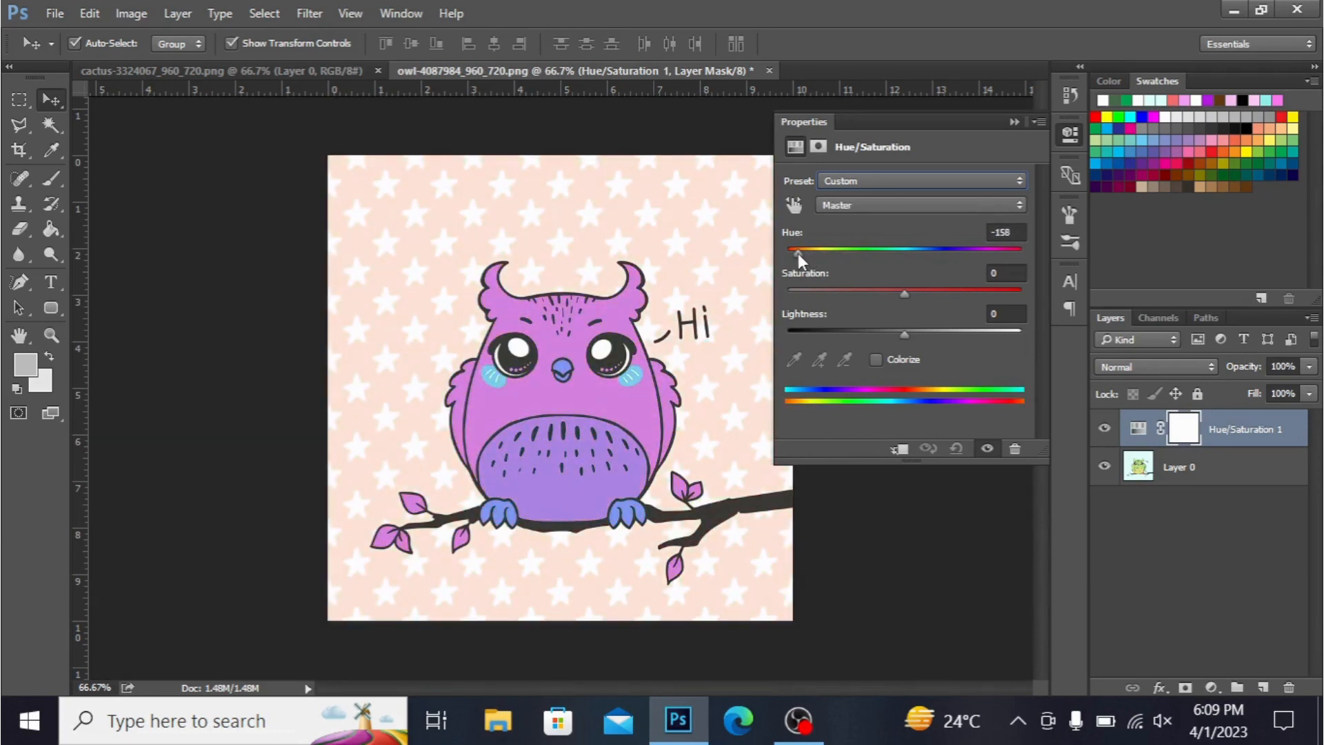
{"action": "left_click_drag", "start_coordinate": [901, 337], "coordinate": [887, 337]}
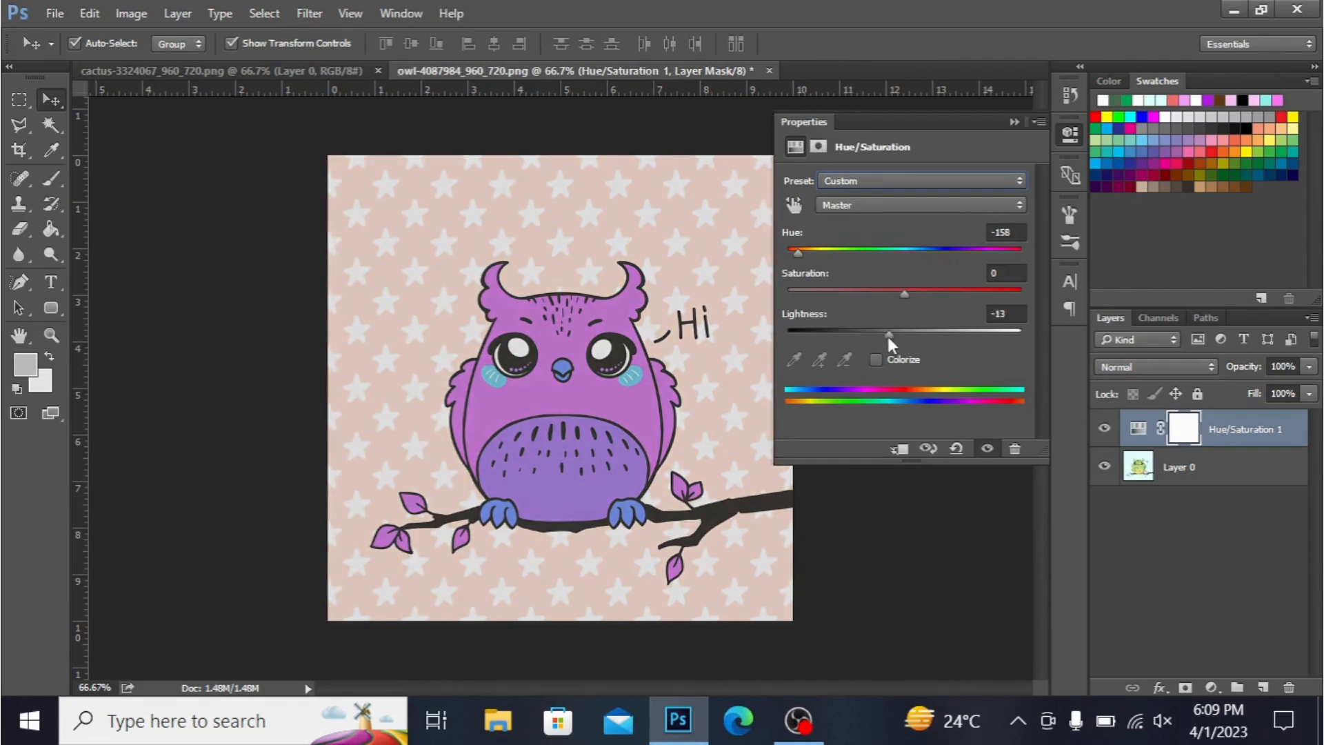
{"action": "left_click", "coordinate": [887, 250]}
{"action": "left_click", "coordinate": [974, 250]}
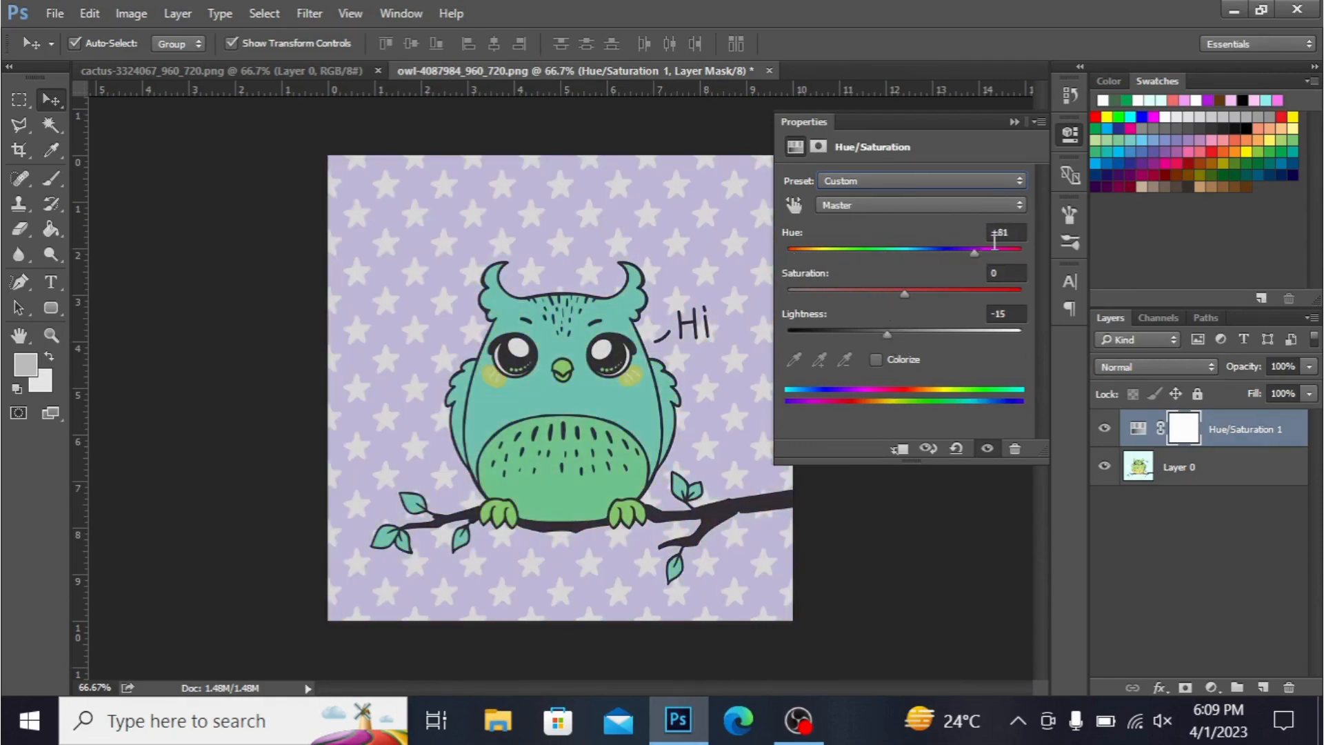
{"action": "left_click", "coordinate": [999, 237]}
{"action": "left_click", "coordinate": [1004, 253]}
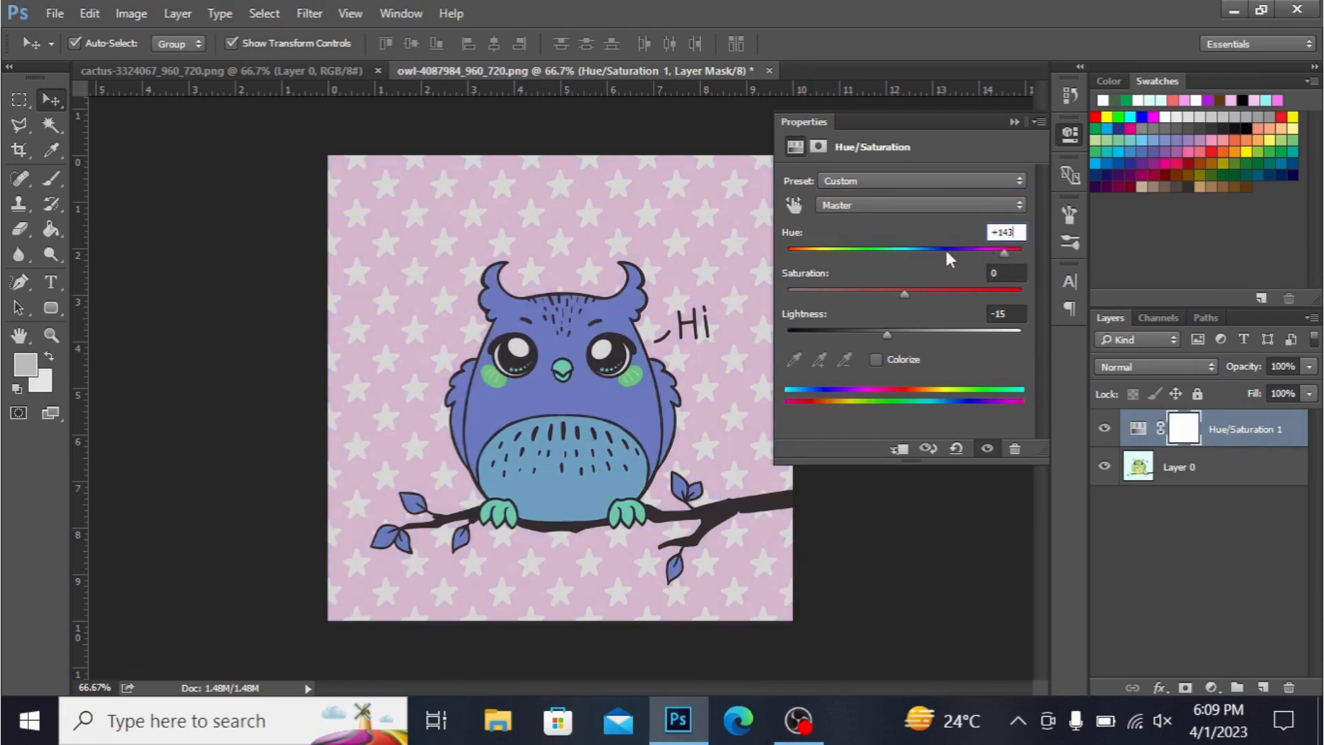
- Select the Greens color range and set its hue to -21
{"action": "left_click", "coordinate": [956, 207]}
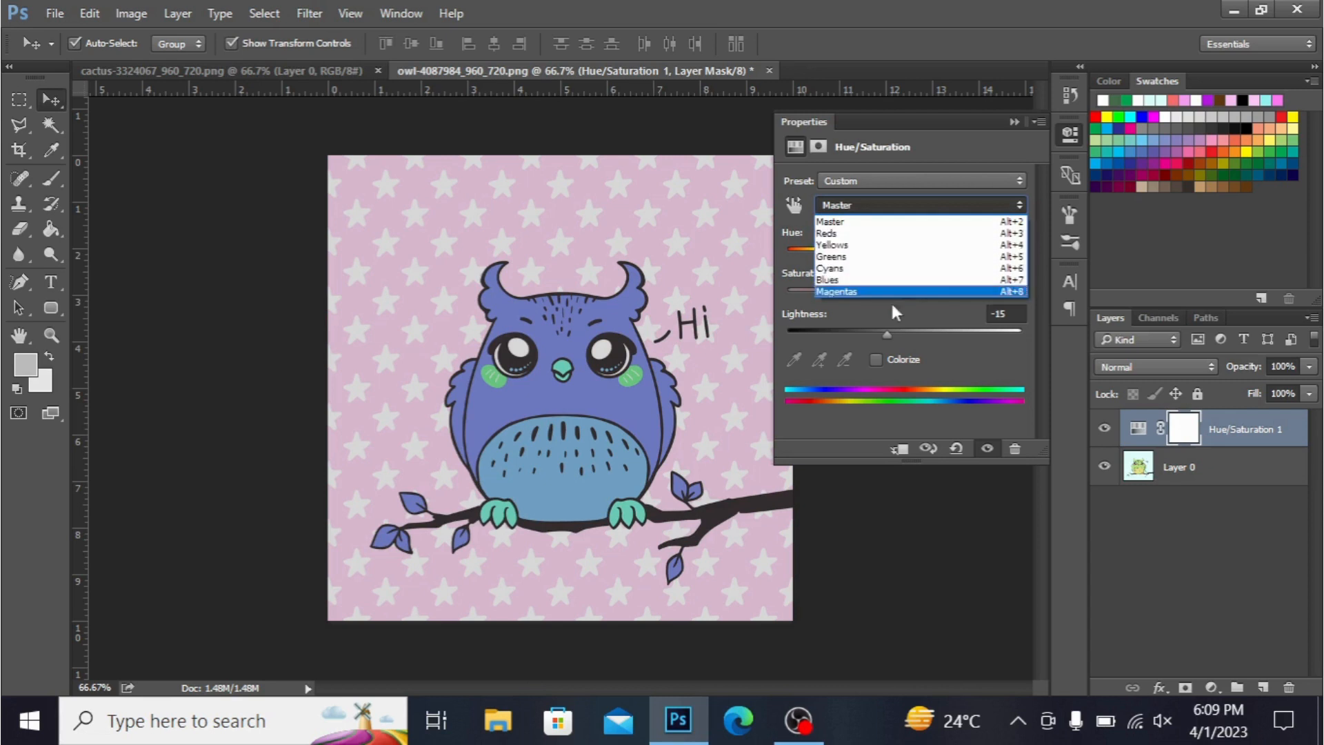
{"action": "left_click", "coordinate": [877, 257]}
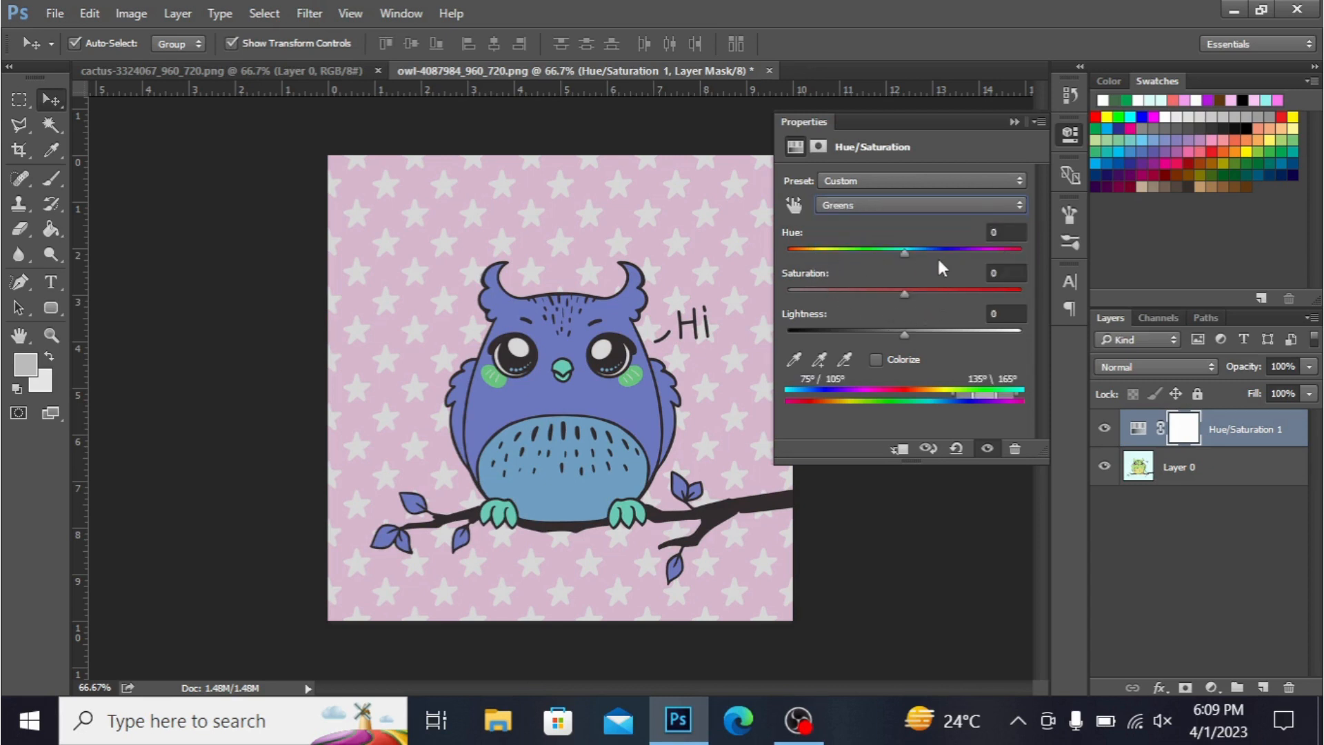
{"action": "left_click_drag", "start_coordinate": [937, 255], "coordinate": [880, 249]}
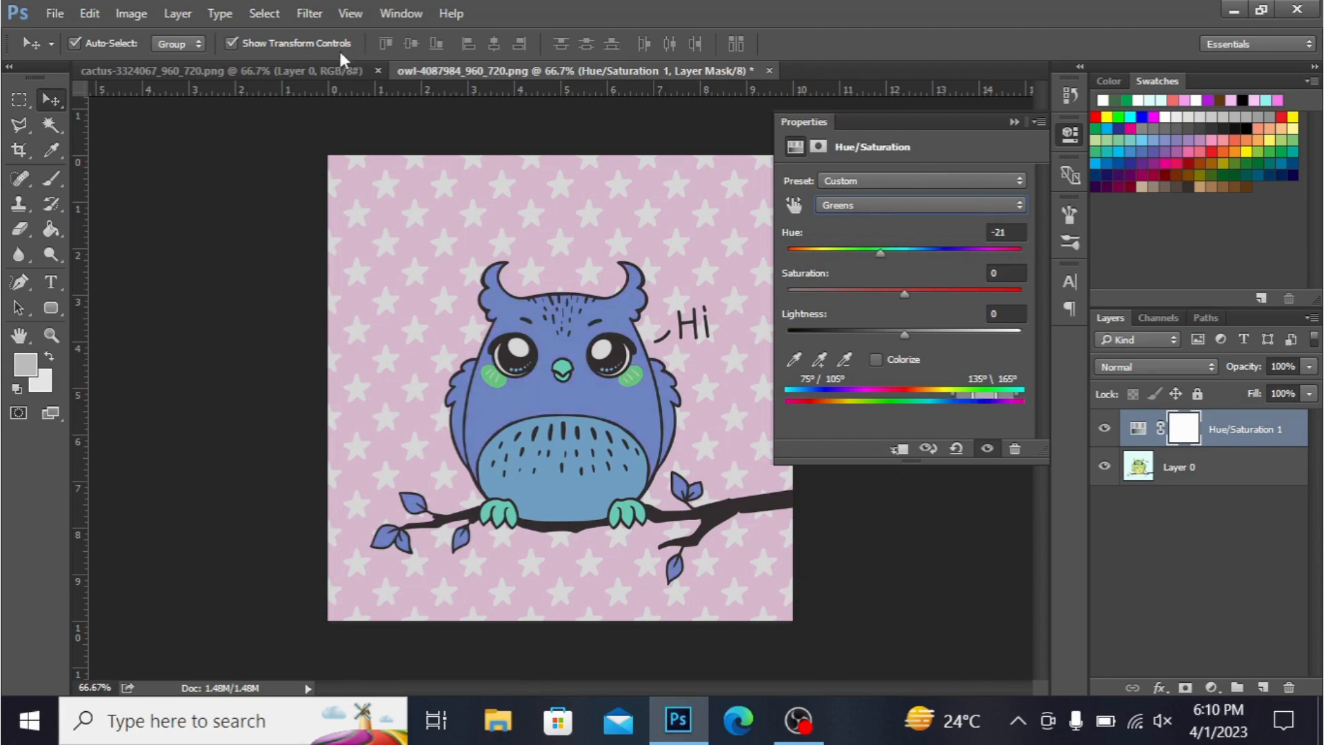
- Switch to the cactus image and add a Hue/Saturation adjustment layer with hue +158
{"action": "left_click", "coordinate": [320, 67]}
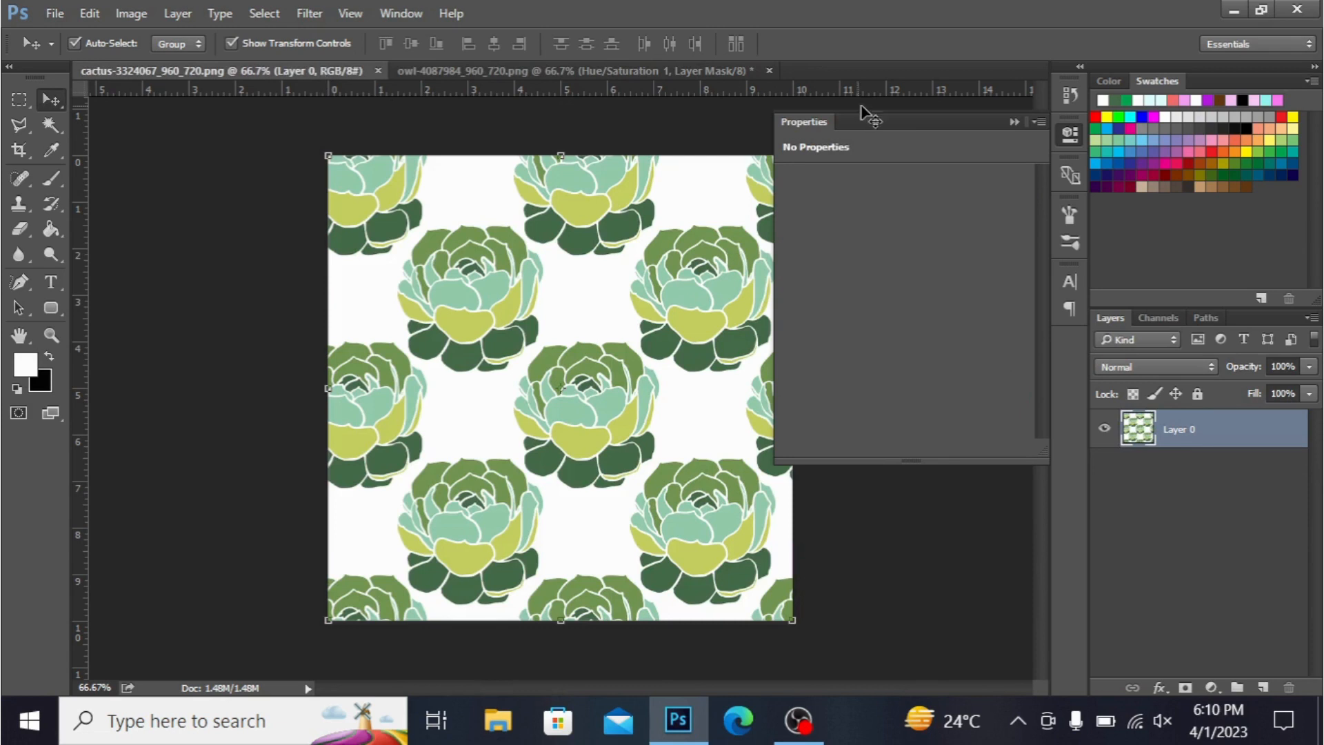
{"action": "left_click", "coordinate": [1014, 122]}
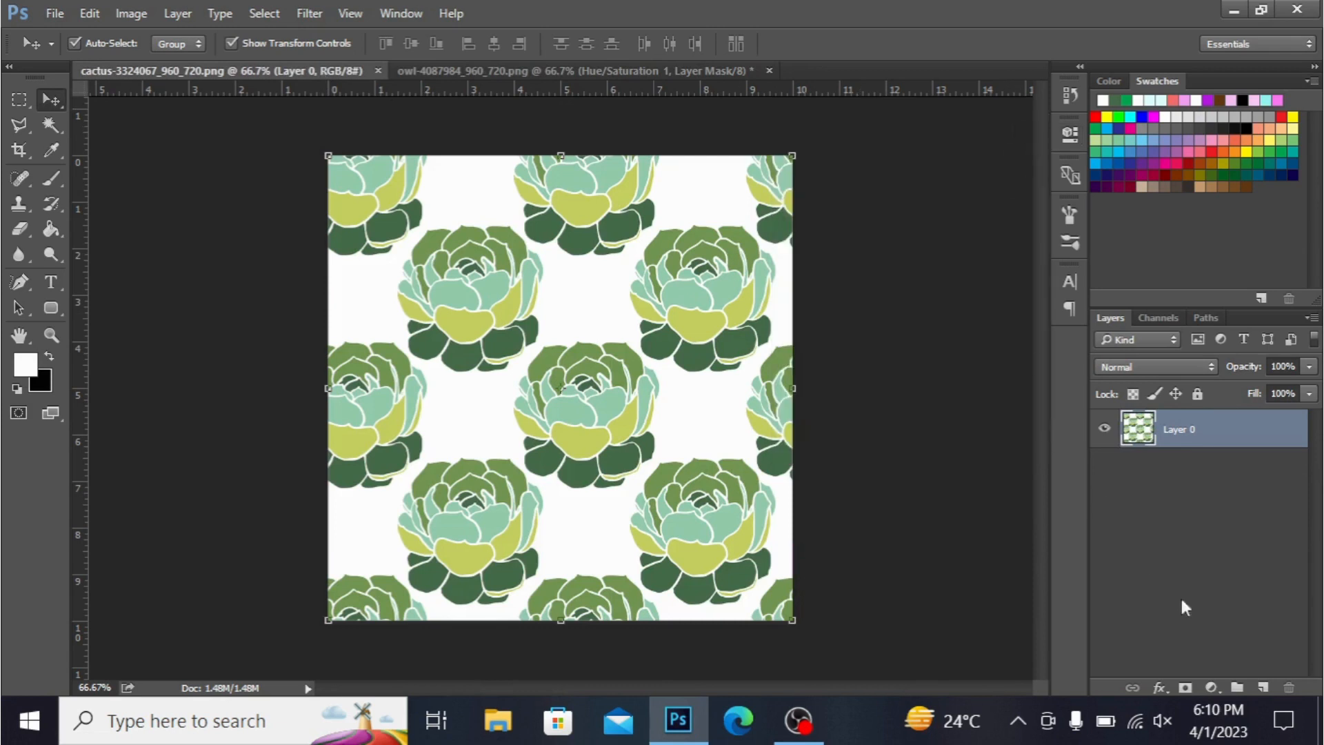
{"action": "left_click", "coordinate": [1215, 689]}
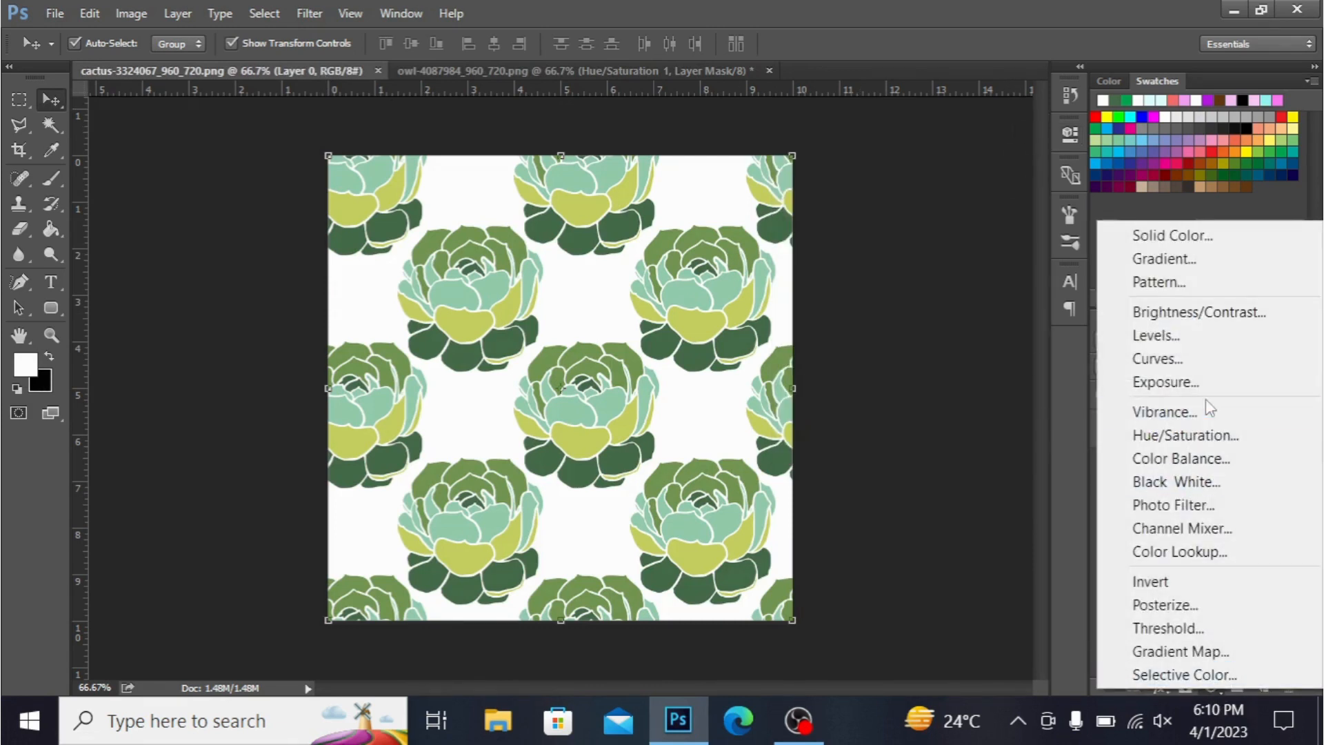
{"action": "left_click", "coordinate": [1214, 433]}
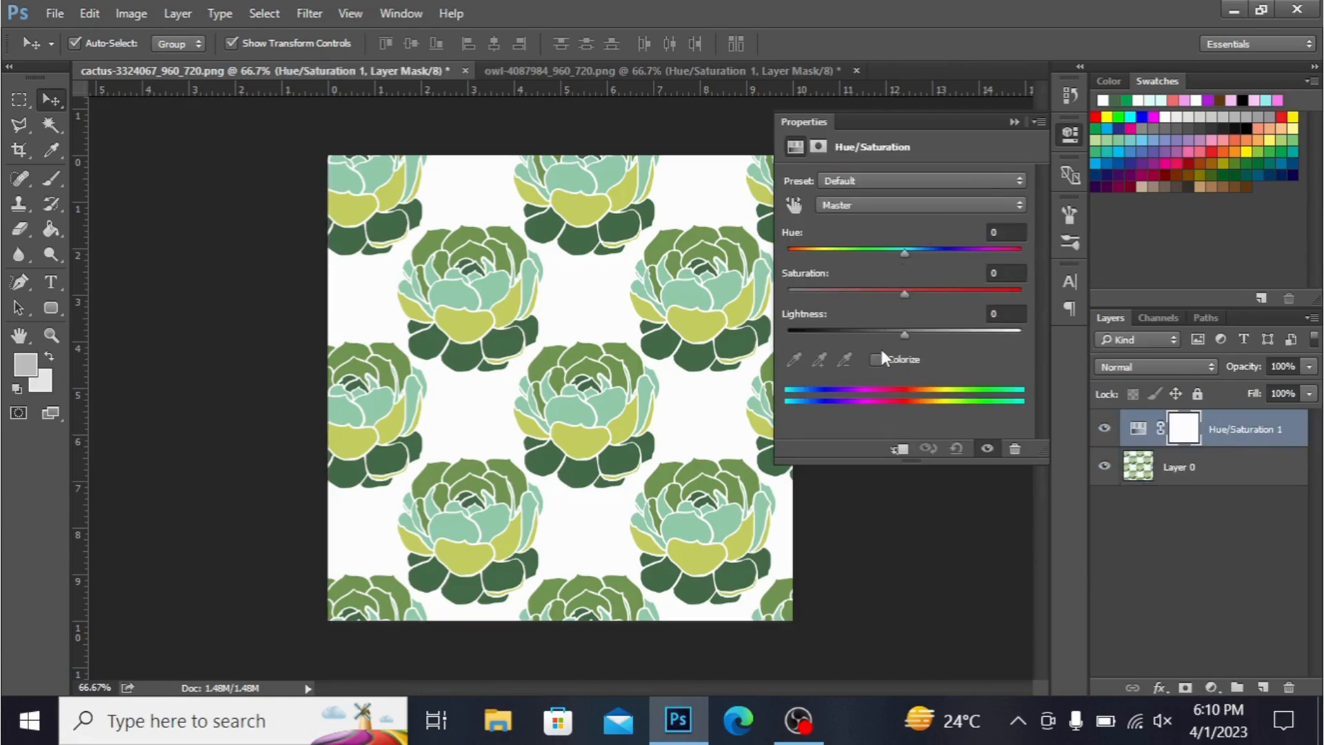
{"action": "left_click_drag", "start_coordinate": [900, 250], "coordinate": [1012, 255]}
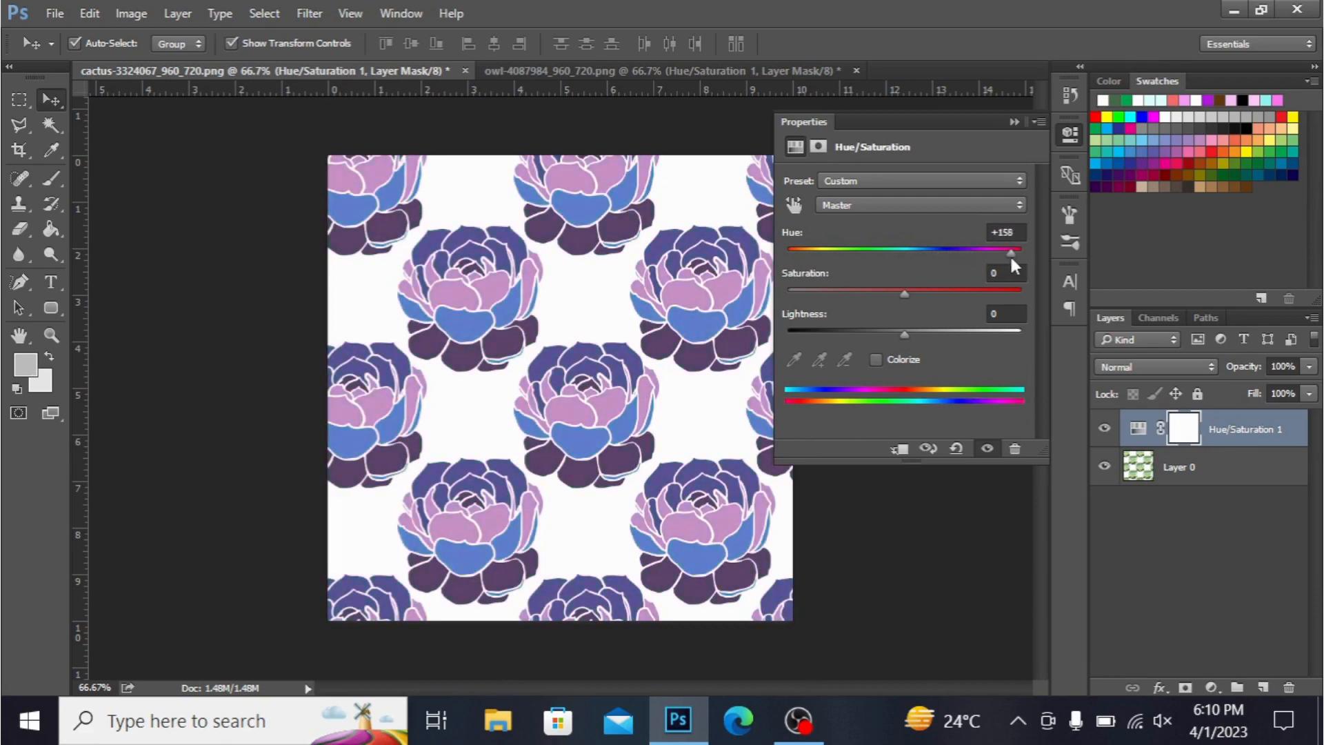
- Adjust the cactus layer's master saturation through several values to +94 and set lightness to +2
{"action": "left_click", "coordinate": [950, 289]}
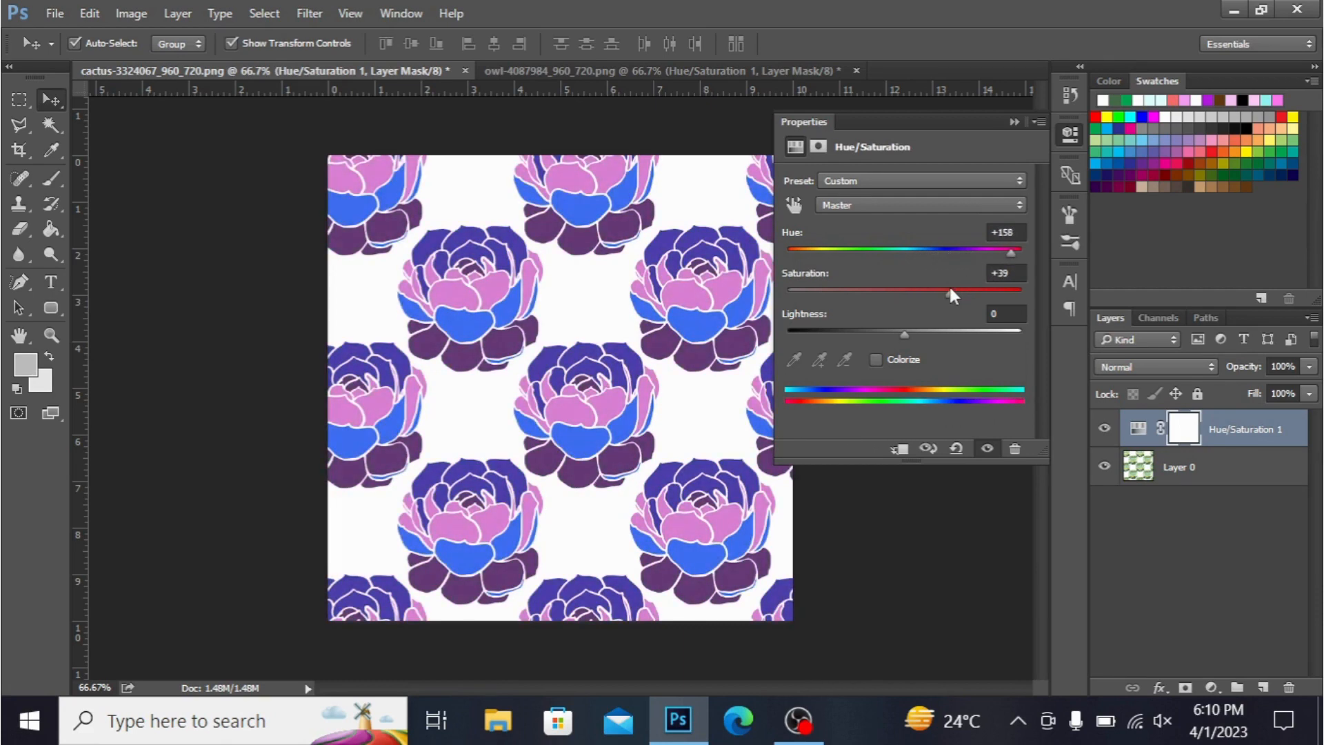
{"action": "left_click", "coordinate": [981, 289]}
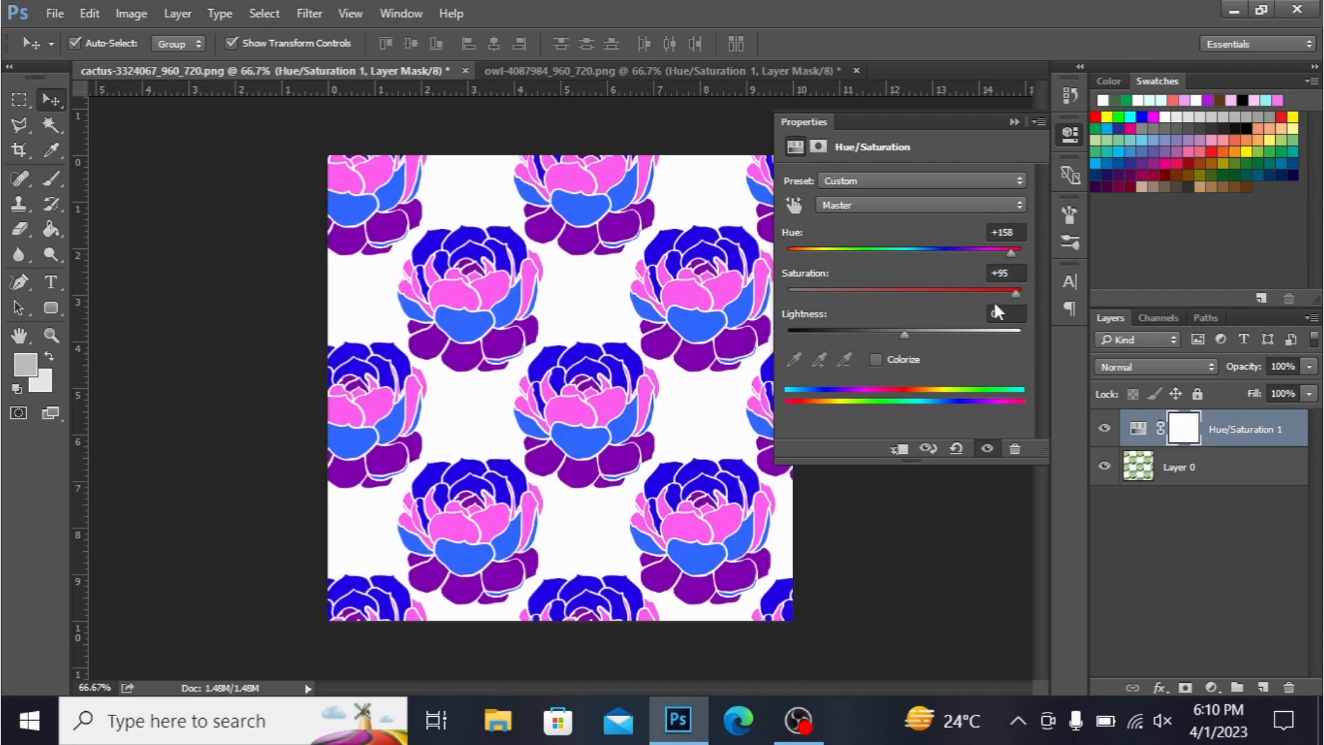
{"action": "left_click", "coordinate": [960, 288]}
{"action": "left_click", "coordinate": [857, 290]}
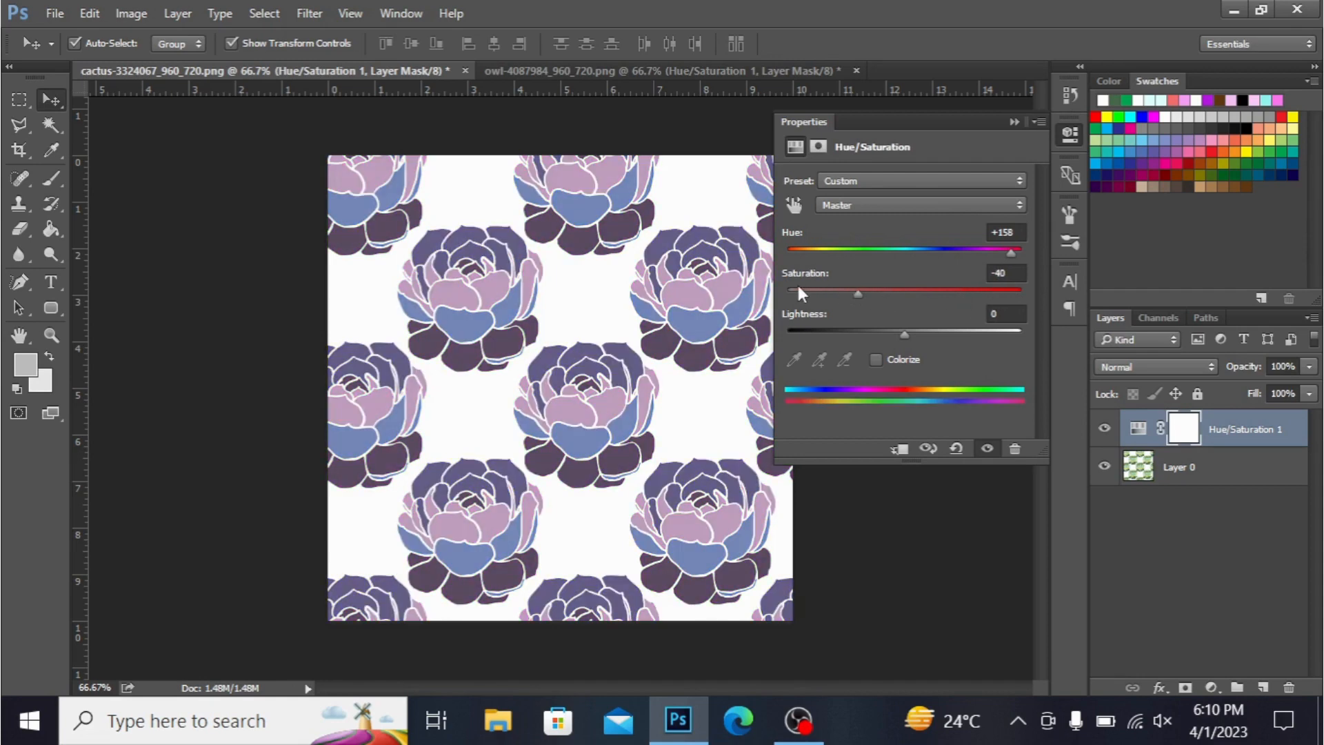
{"action": "left_click", "coordinate": [798, 289]}
{"action": "left_click", "coordinate": [812, 290]}
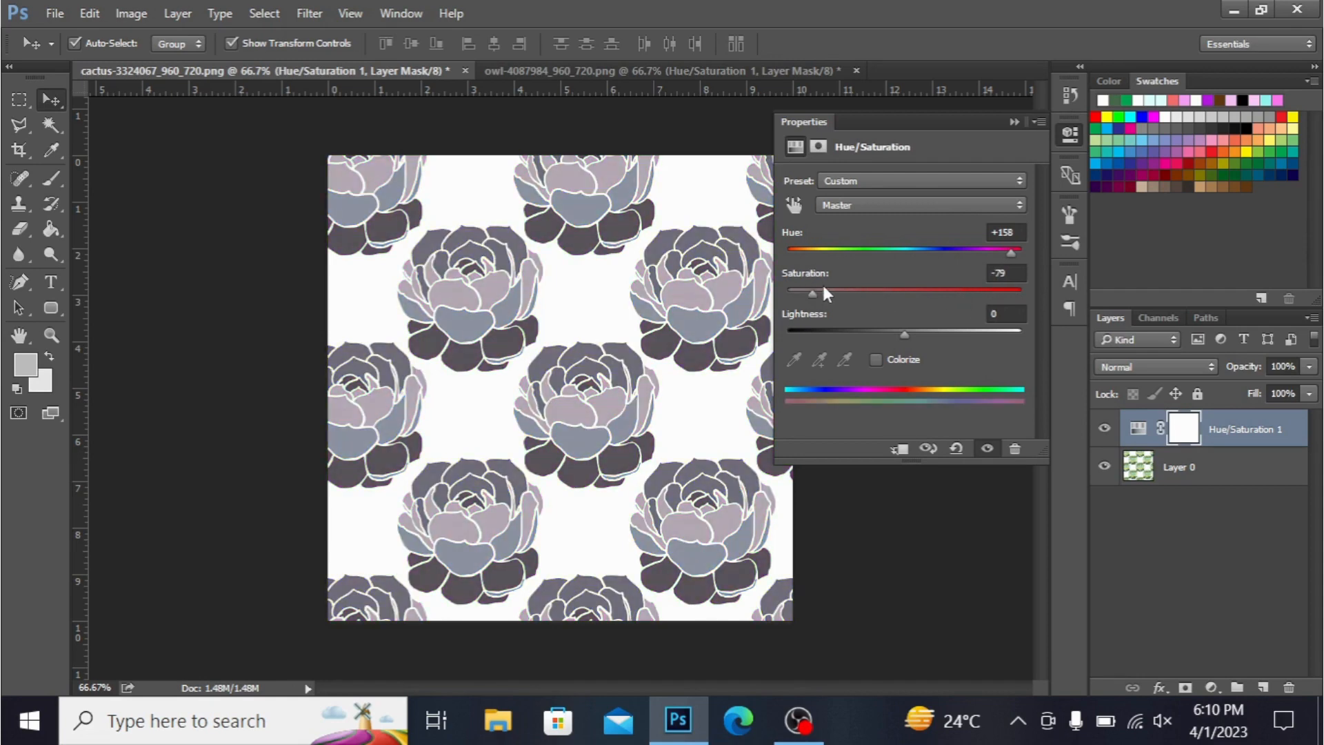
{"action": "left_click", "coordinate": [827, 289]}
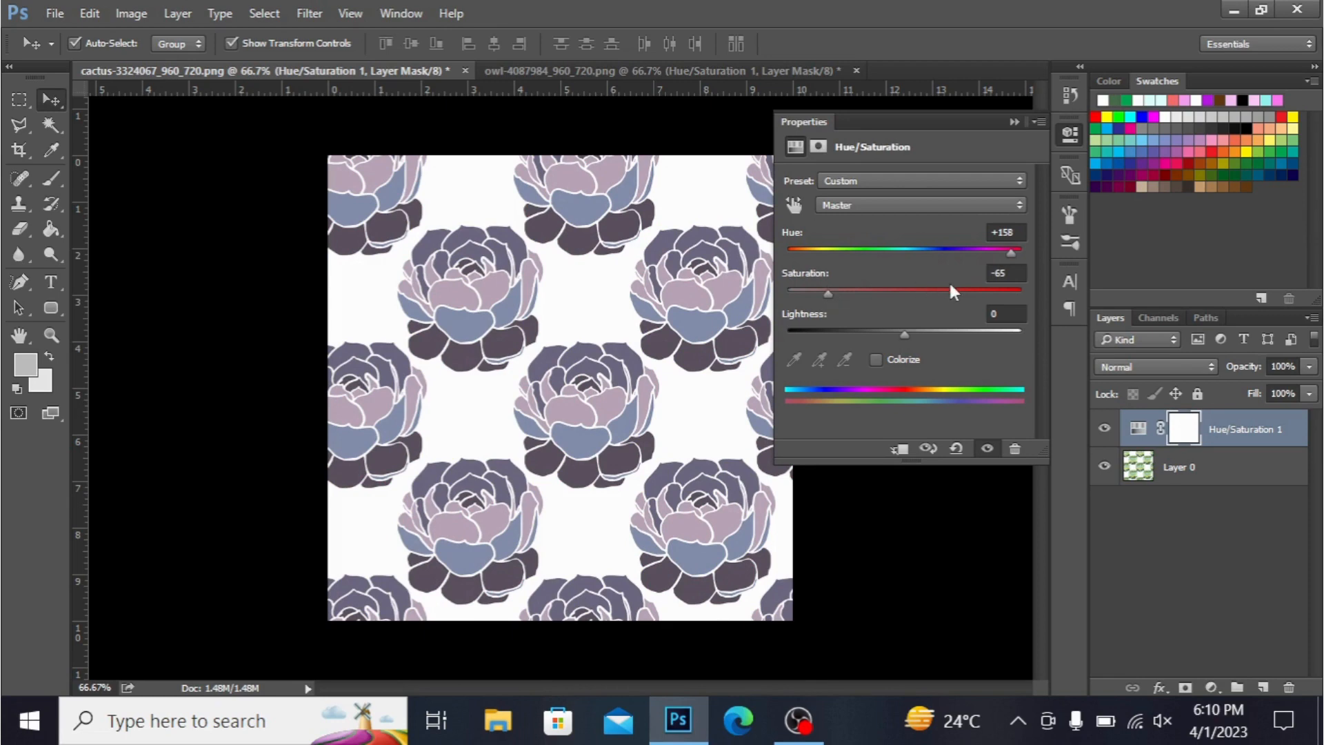
{"action": "left_click", "coordinate": [961, 290]}
{"action": "left_click", "coordinate": [988, 290]}
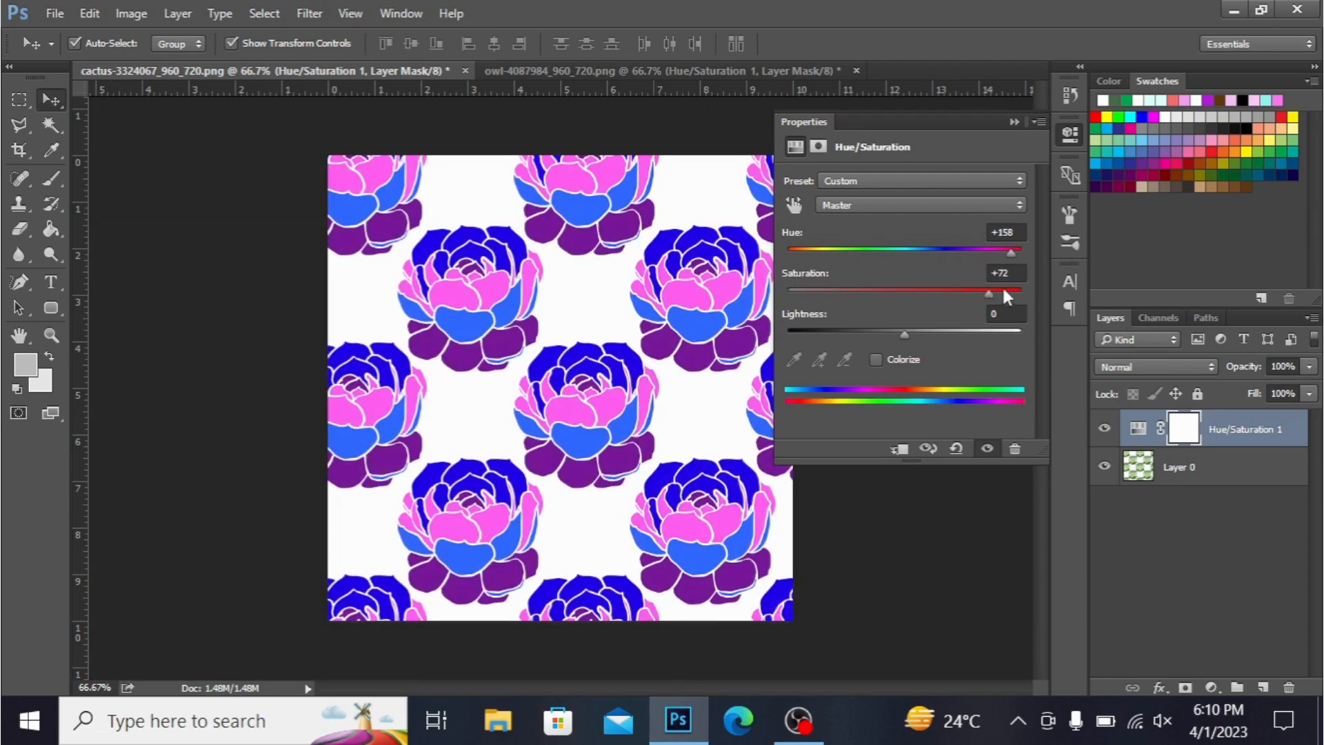
{"action": "left_click", "coordinate": [1015, 290]}
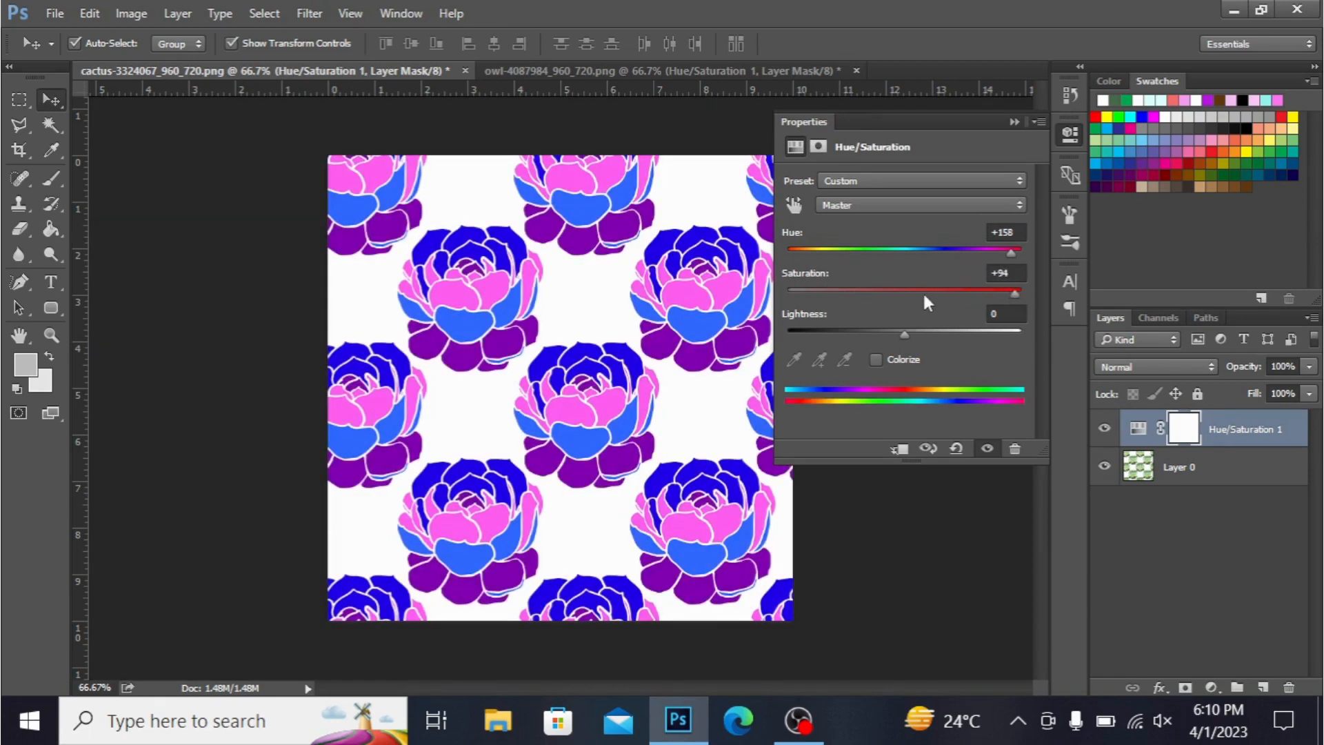
{"action": "mouse_move", "coordinate": [905, 335]}
{"action": "left_mouse_down"}
{"action": "mouse_move", "coordinate": [793, 329]}
{"action": "mouse_move", "coordinate": [1019, 338]}
{"action": "mouse_move", "coordinate": [907, 337]}
{"action": "left_mouse_up"}
{"action": "left_click", "coordinate": [879, 361]}
{"action": "left_click", "coordinate": [927, 250]}
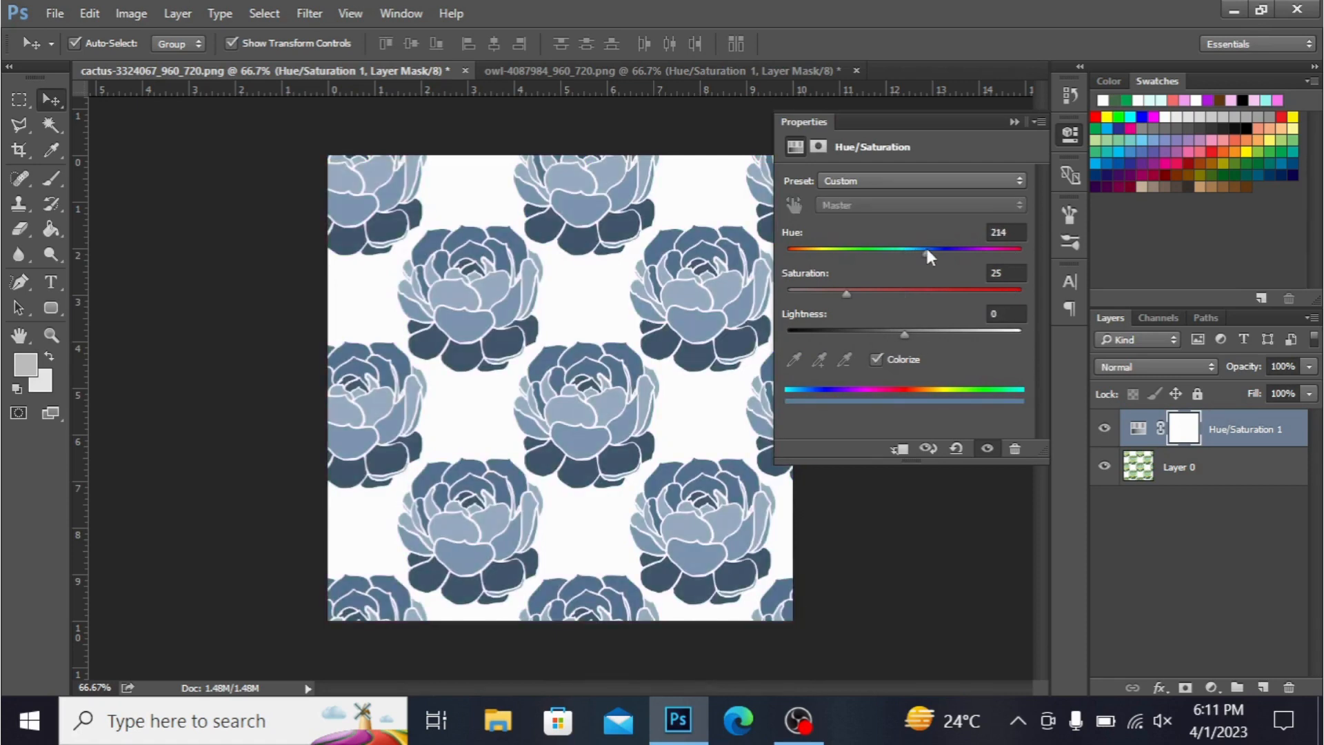
{"action": "mouse_move", "coordinate": [925, 252]}
{"action": "left_mouse_down"}
{"action": "mouse_move", "coordinate": [837, 255]}
{"action": "mouse_move", "coordinate": [986, 256]}
{"action": "mouse_move", "coordinate": [921, 256]}
{"action": "left_mouse_up"}
{"action": "left_click", "coordinate": [874, 359]}
- Set the master hue to -25 and the saturation to +36
{"action": "left_click", "coordinate": [936, 250]}
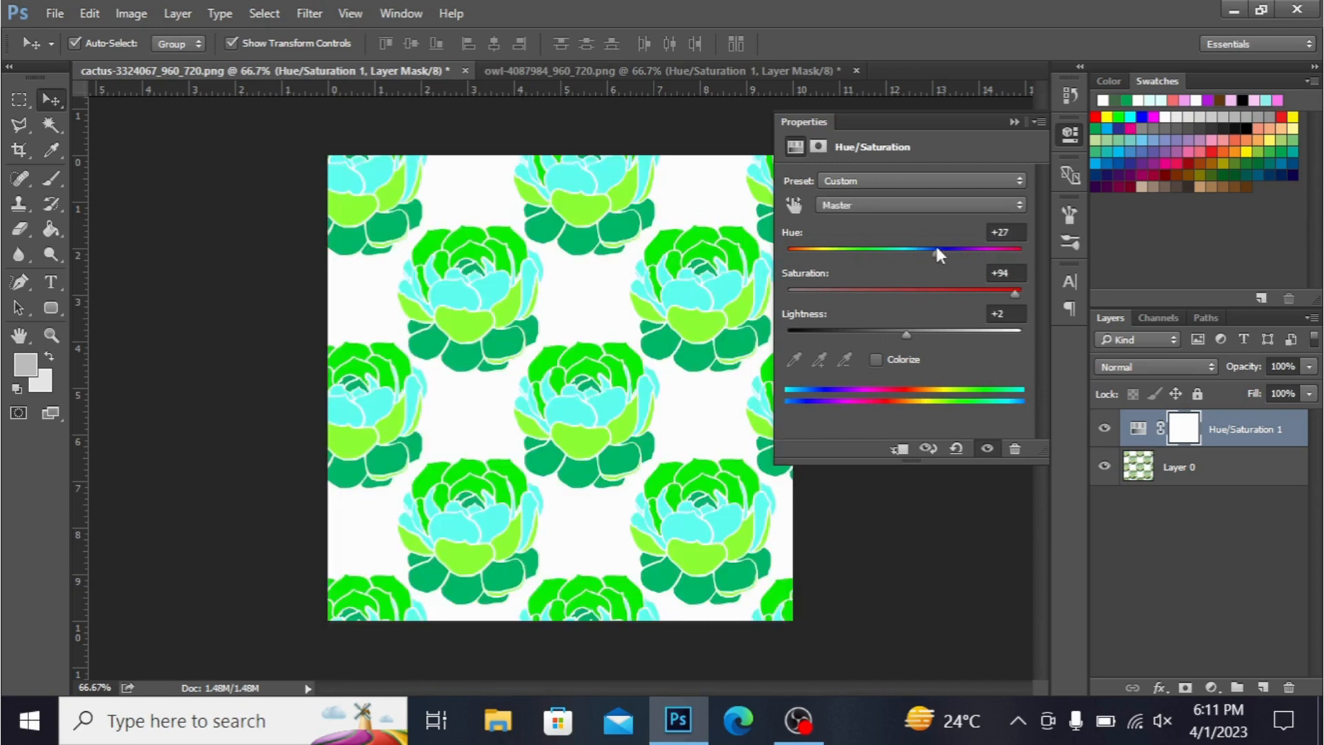
{"action": "left_click", "coordinate": [876, 249]}
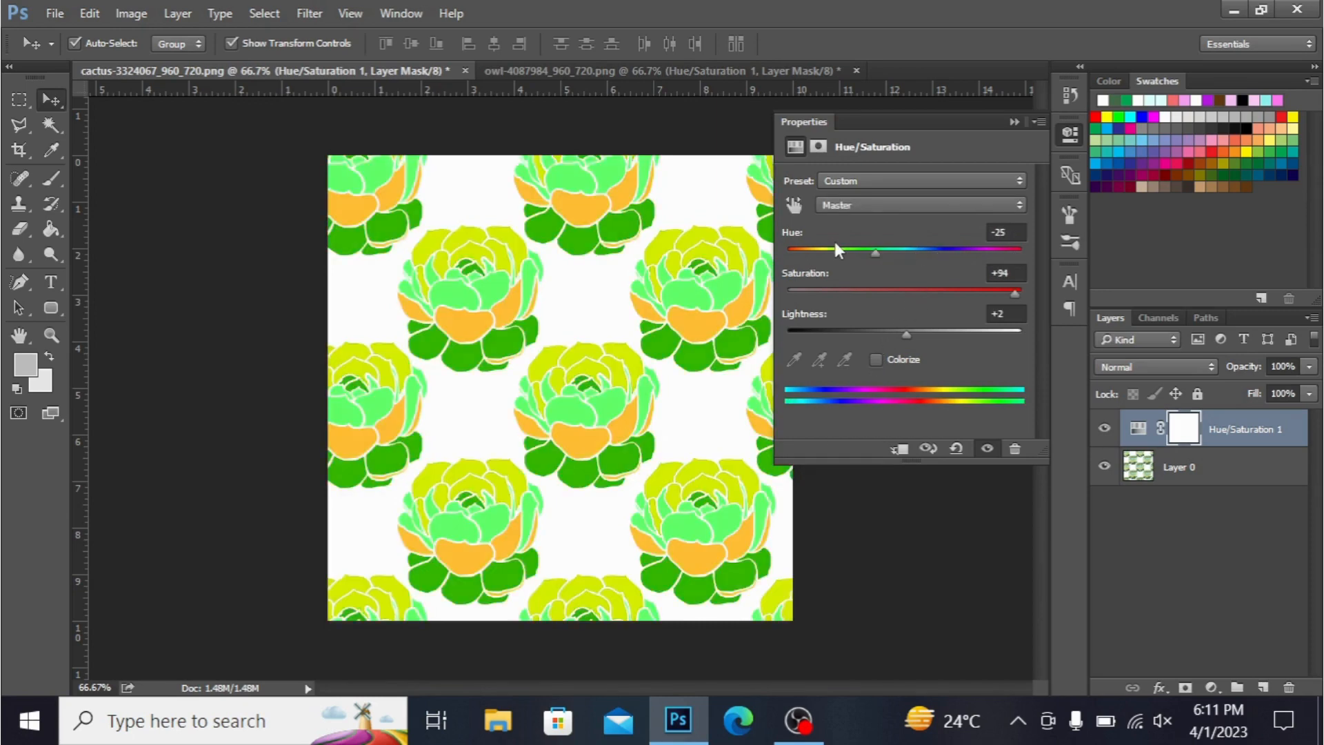
{"action": "left_click", "coordinate": [946, 290]}
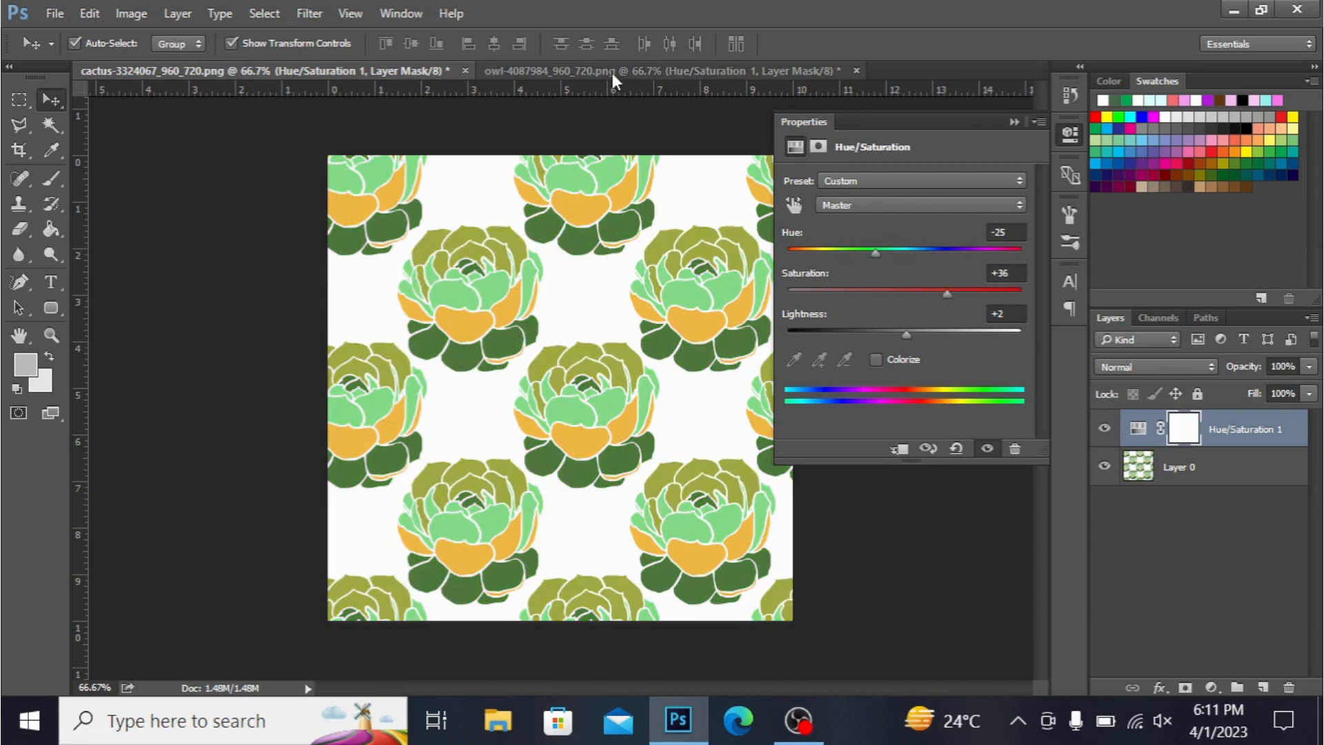
- Switch to the owl image and delete its Hue/Saturation layer mask and then the adjustment layer itself
{"action": "left_click", "coordinate": [1014, 123]}
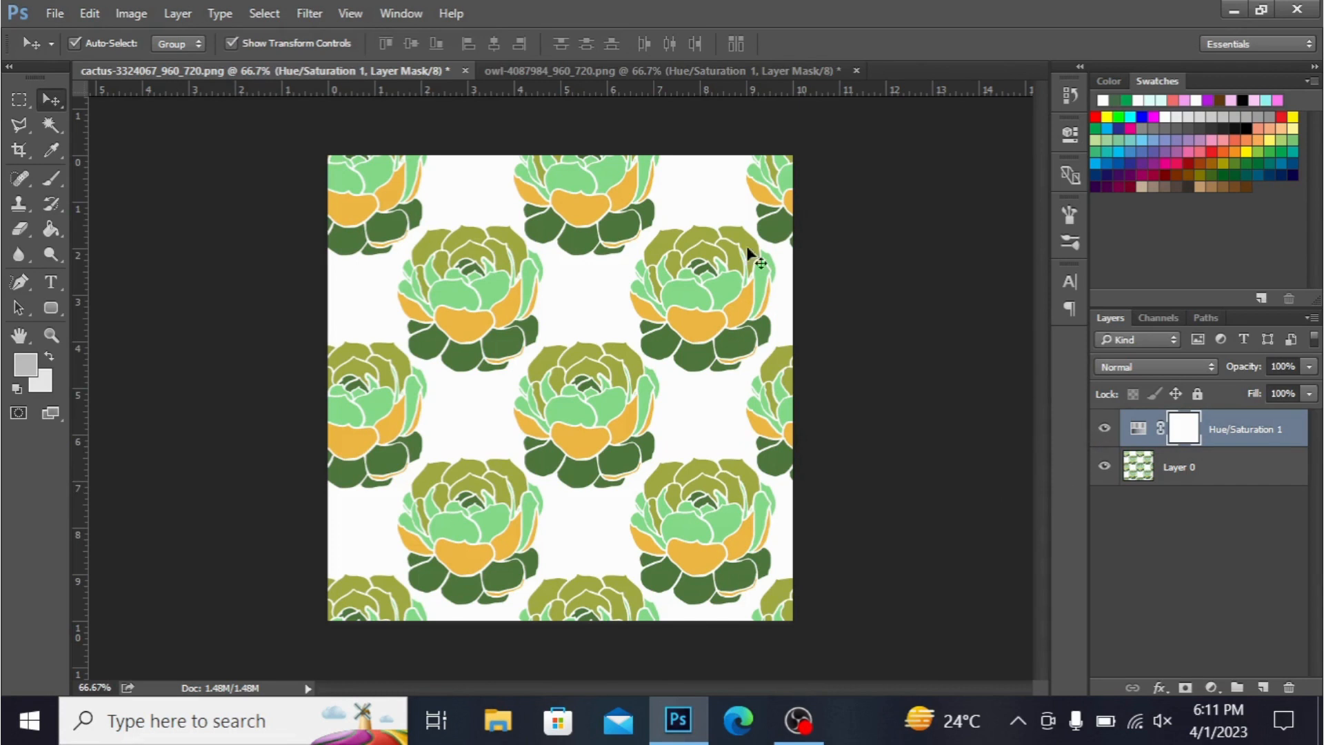
{"action": "left_click", "coordinate": [52, 122]}
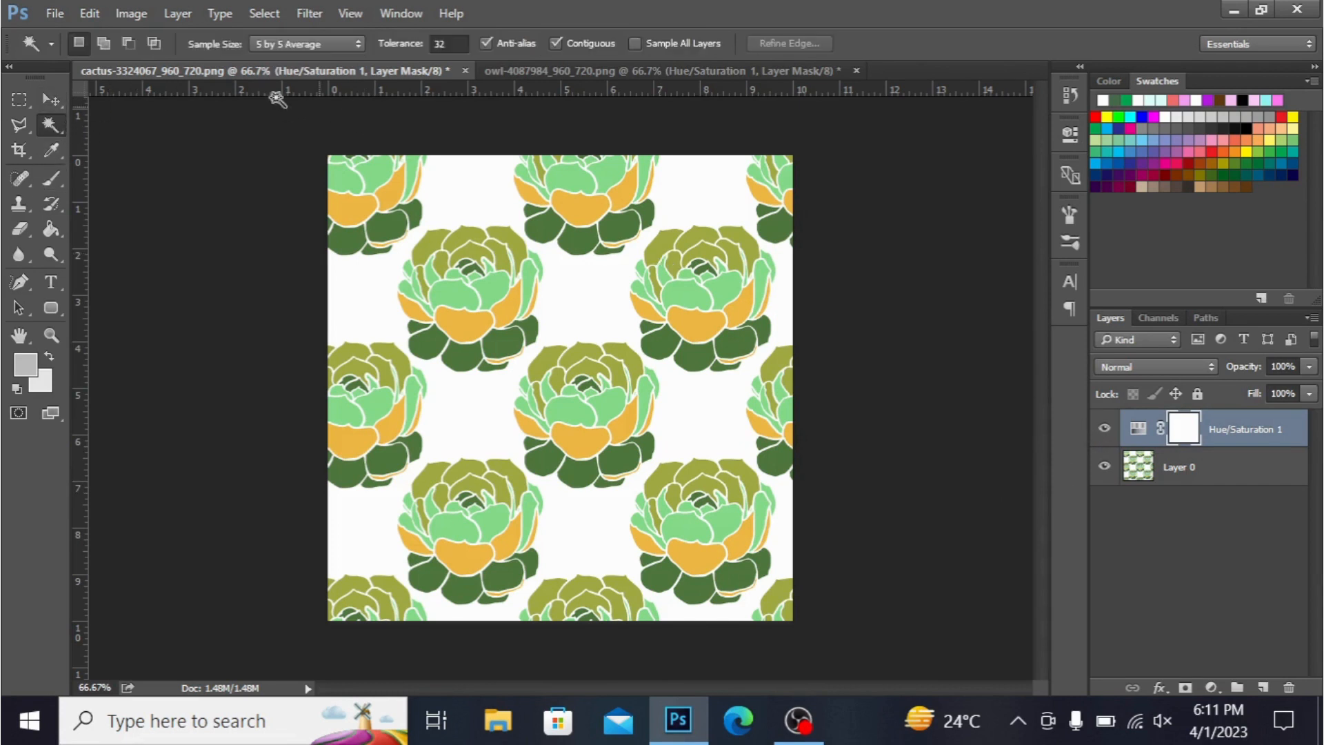
{"action": "left_click", "coordinate": [570, 72]}
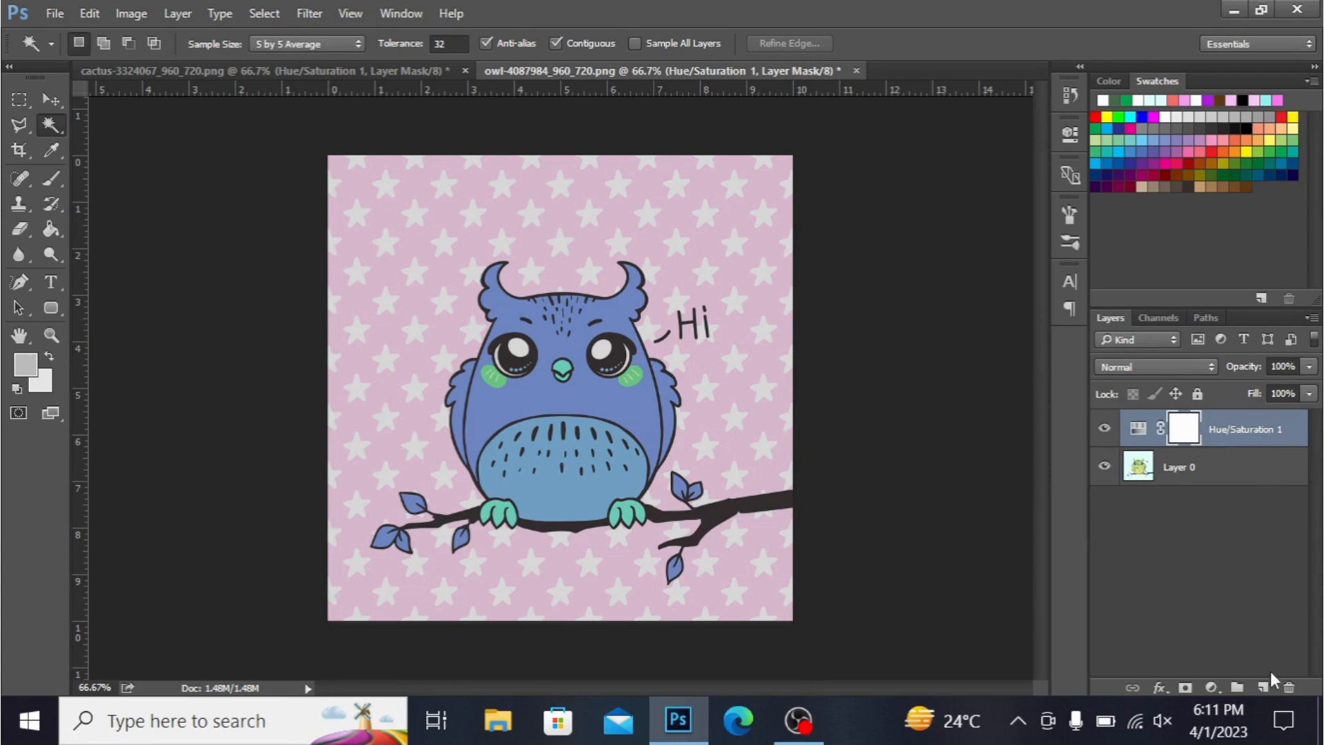
{"action": "left_click", "coordinate": [1289, 687]}
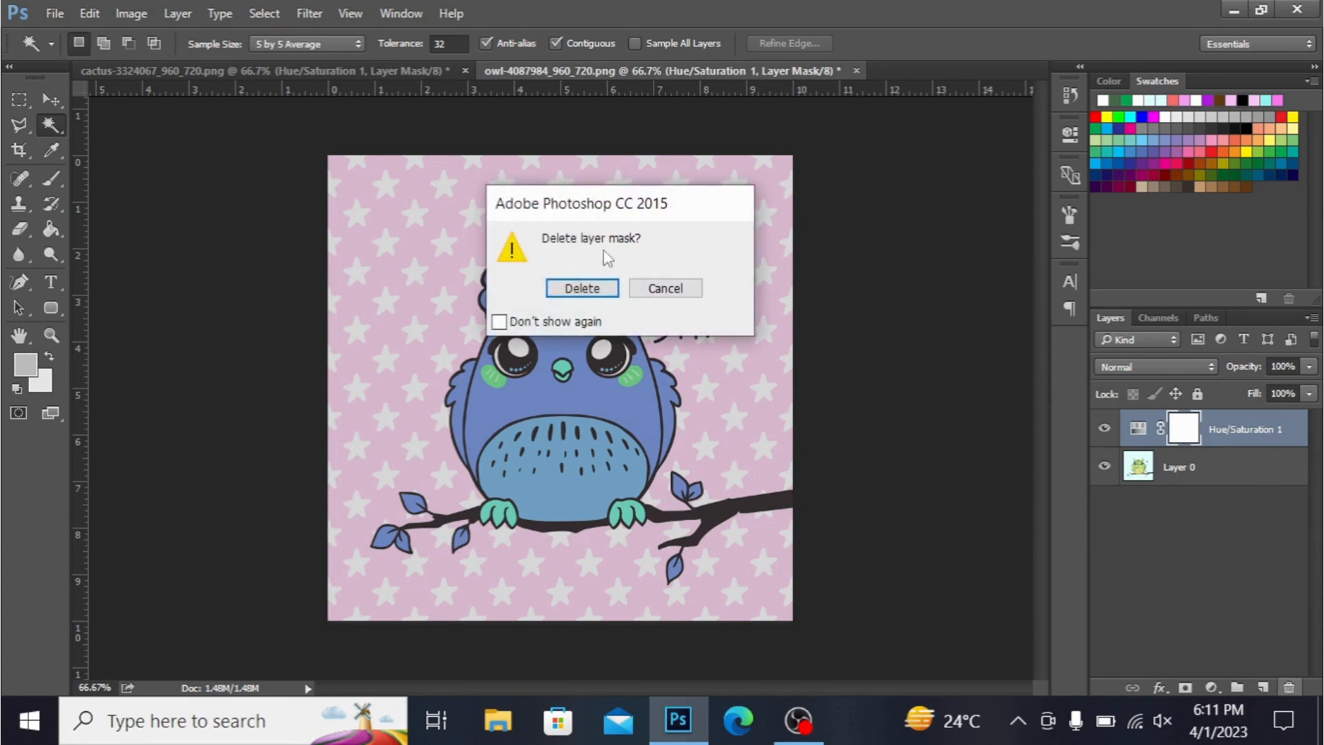
{"action": "left_click", "coordinate": [583, 288]}
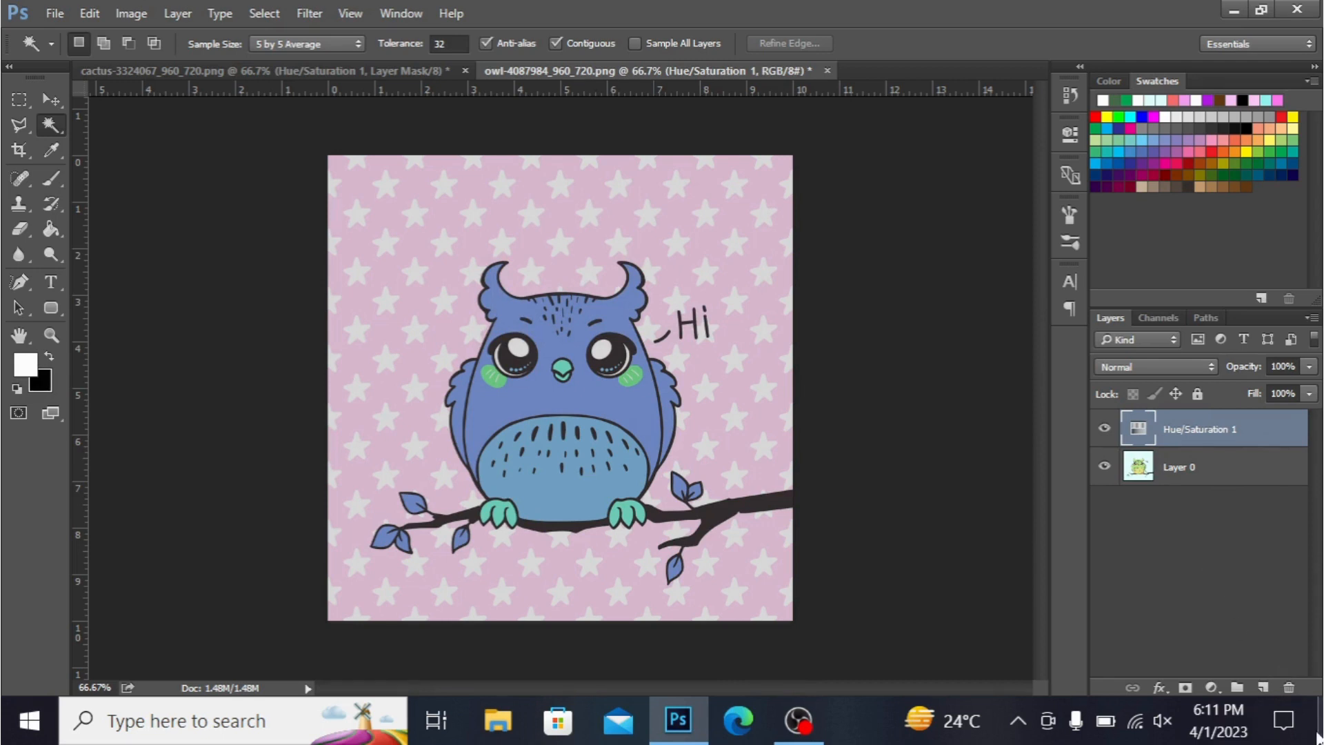
{"action": "left_click", "coordinate": [1289, 688]}
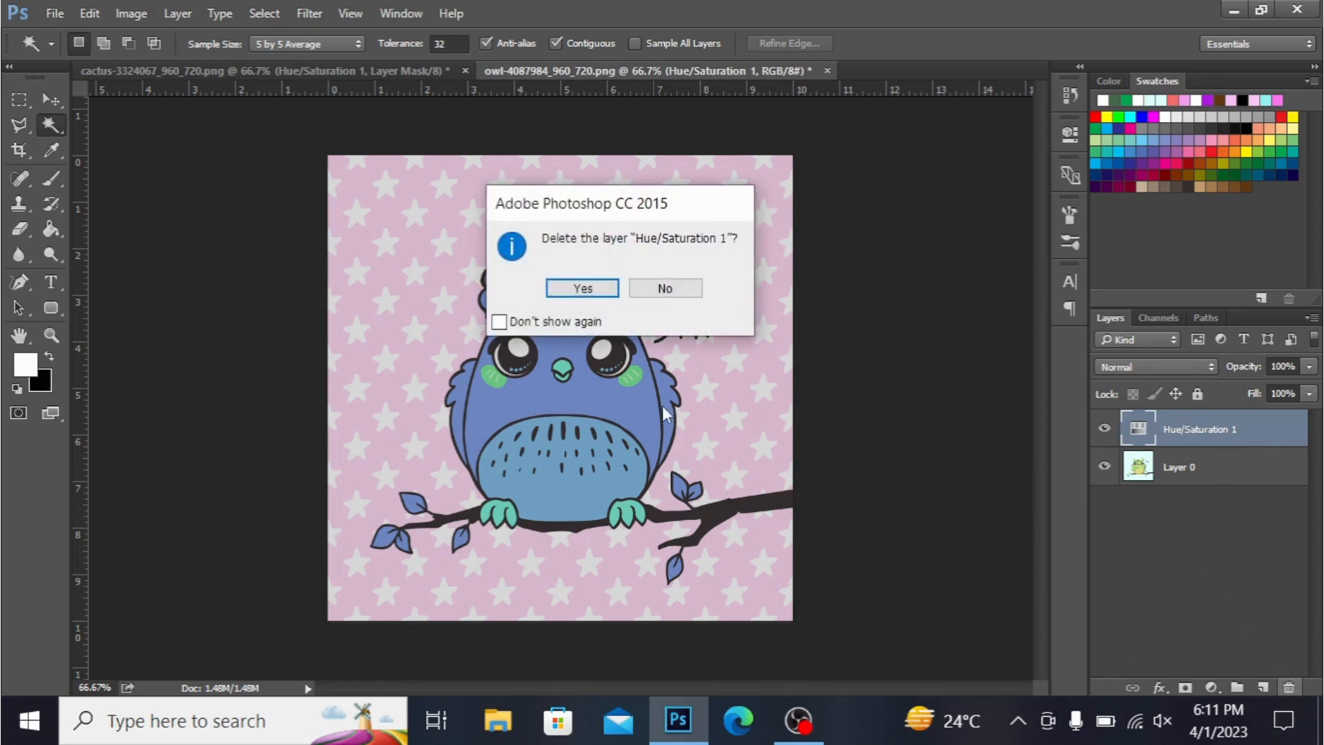
{"action": "left_click", "coordinate": [582, 288]}
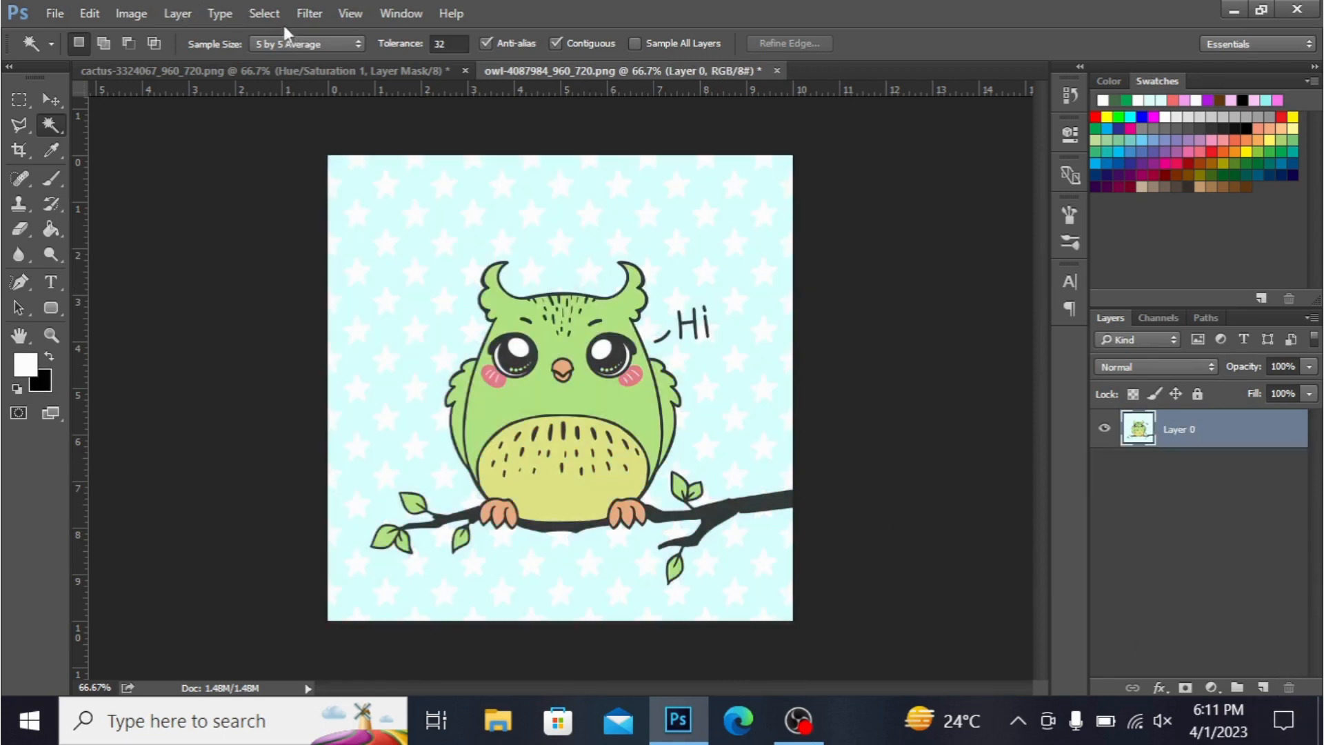
- Select the light-blue background with Color Range at fuzziness 116 and delete it
{"action": "left_click", "coordinate": [61, 95]}
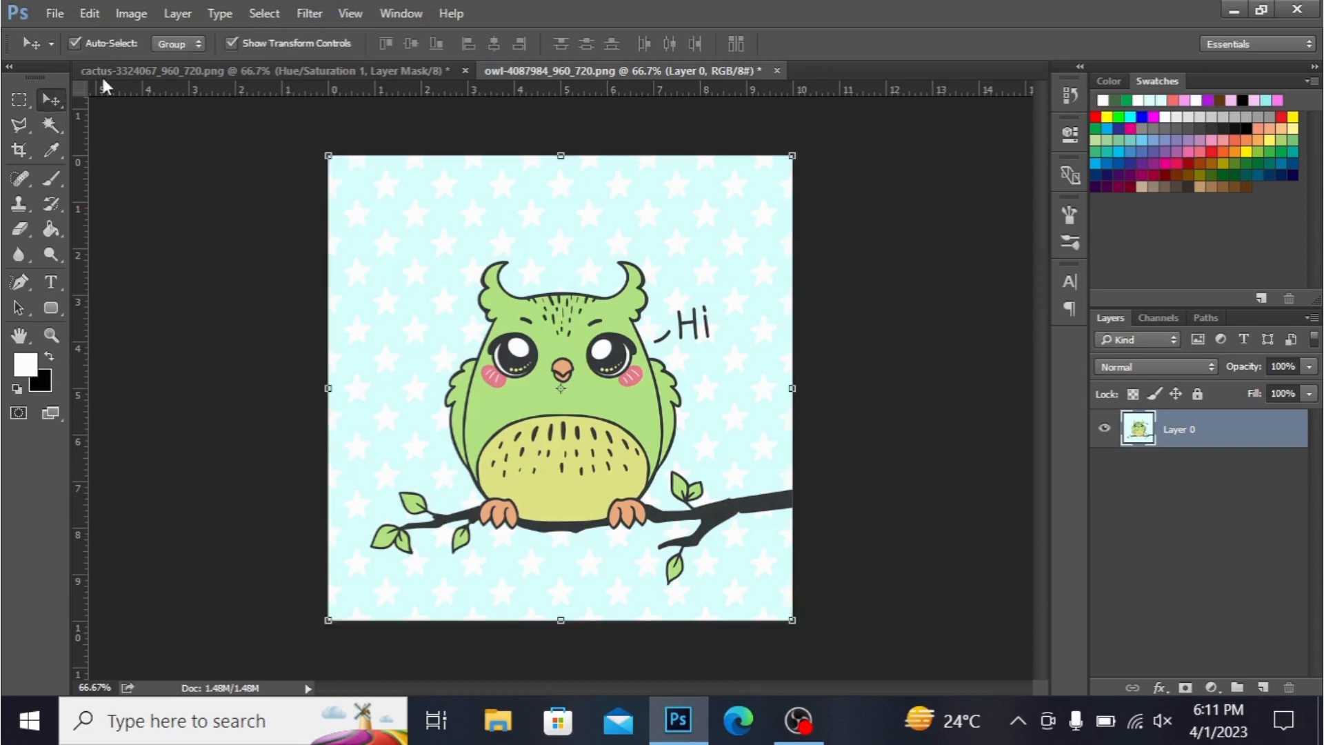
{"action": "left_click", "coordinate": [264, 13]}
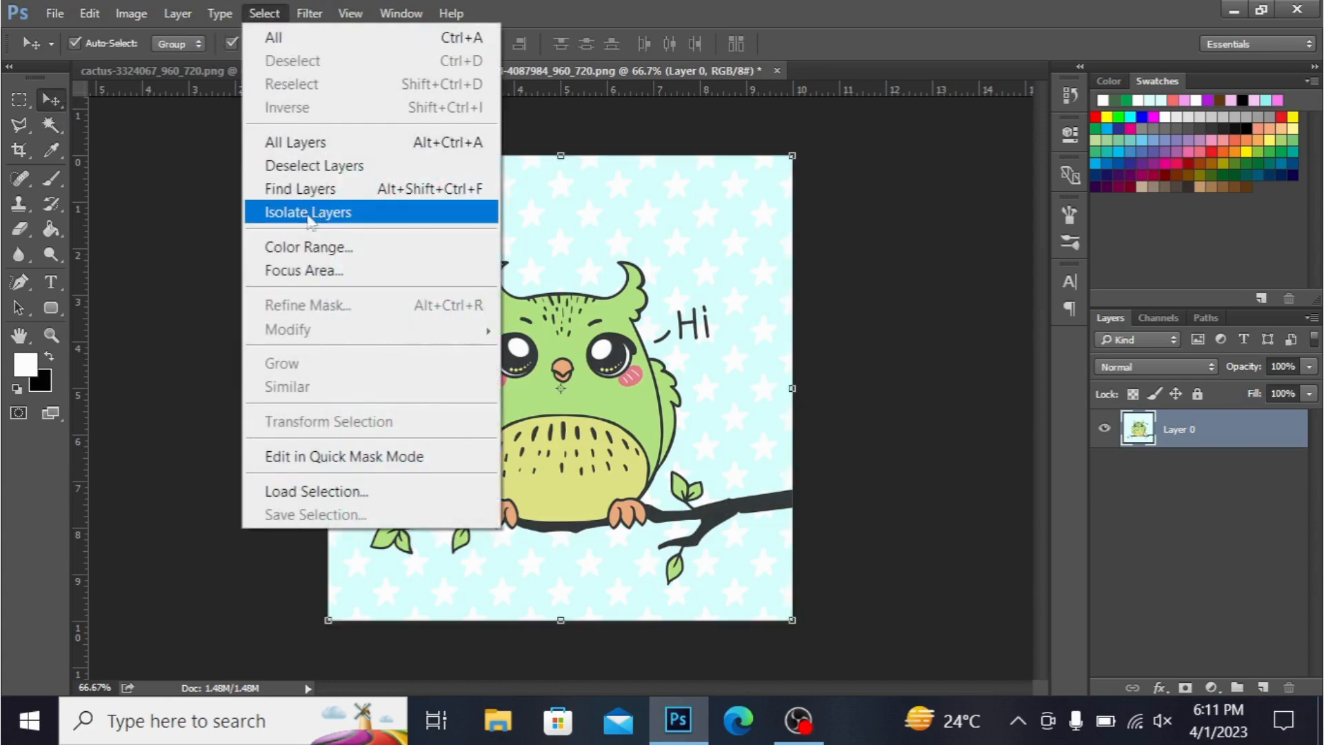
{"action": "left_click", "coordinate": [295, 250]}
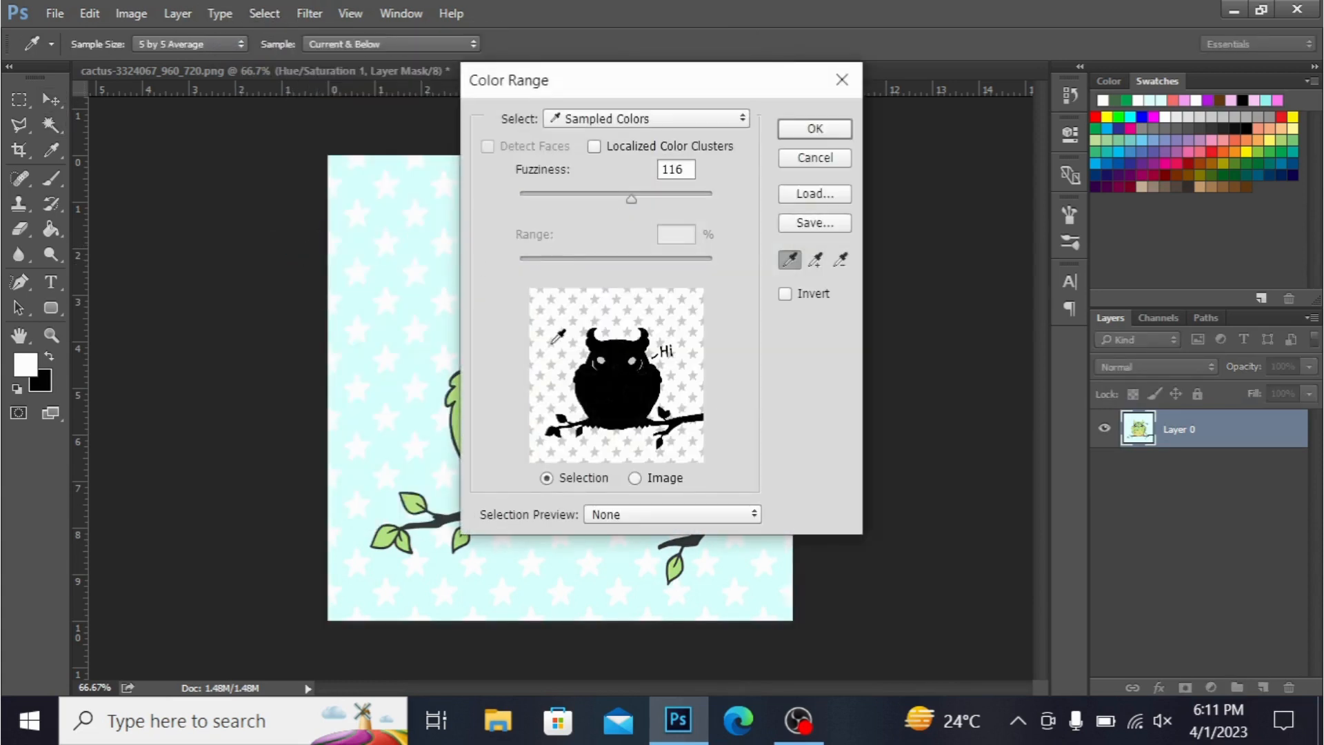
{"action": "left_click", "coordinate": [565, 313]}
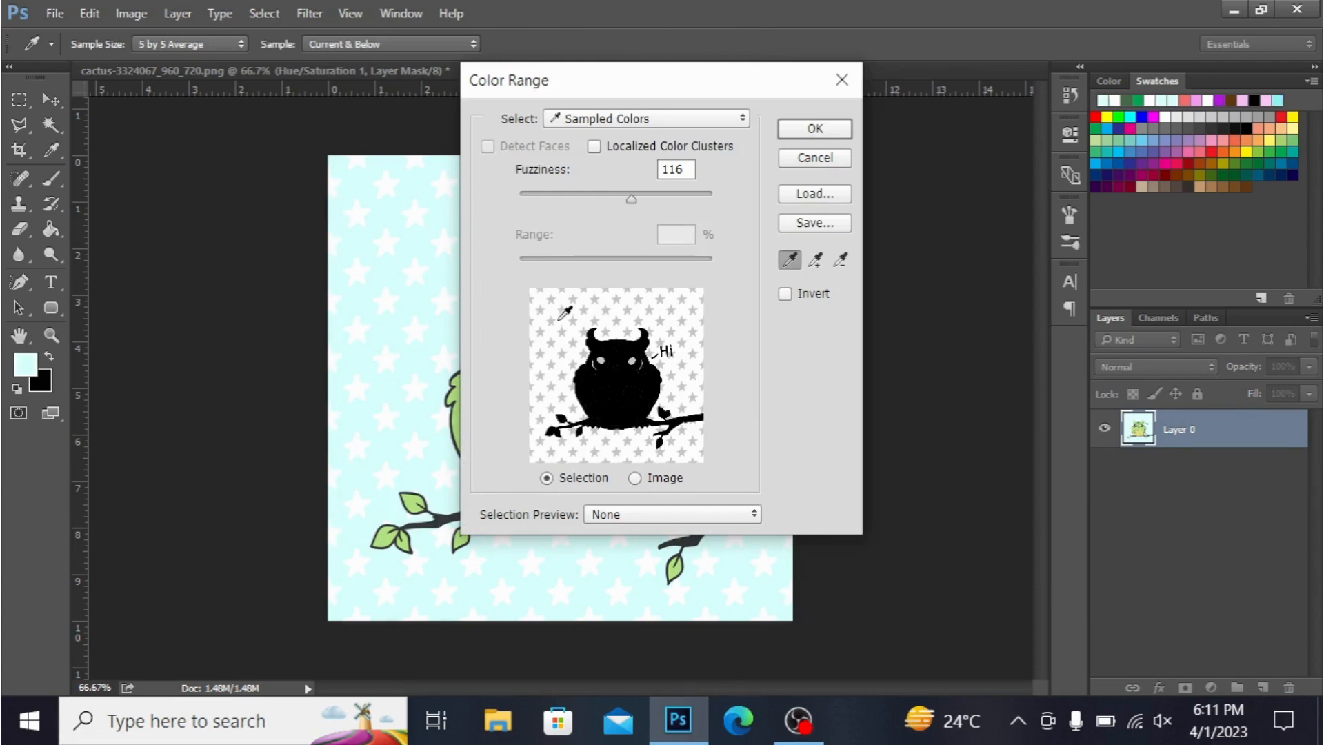
{"action": "left_click", "coordinate": [797, 135]}
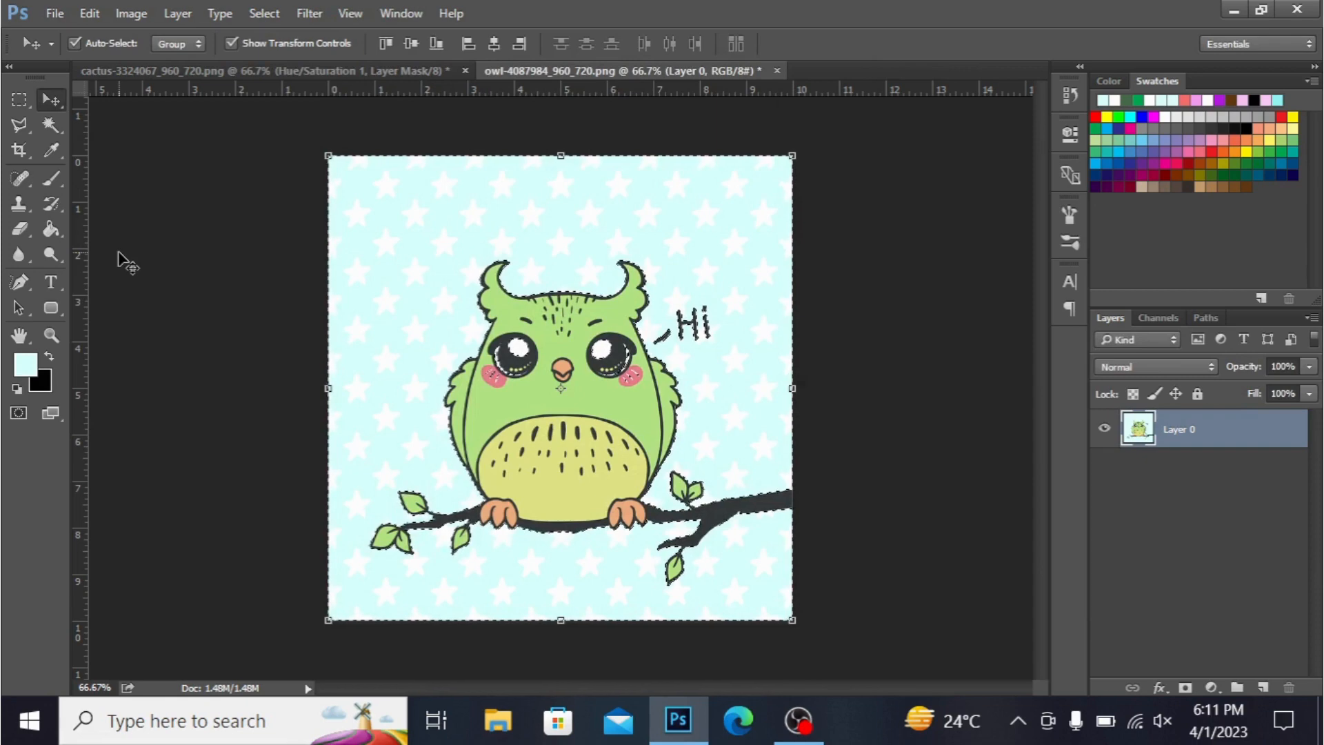
{"action": "key", "text": "Delete"}
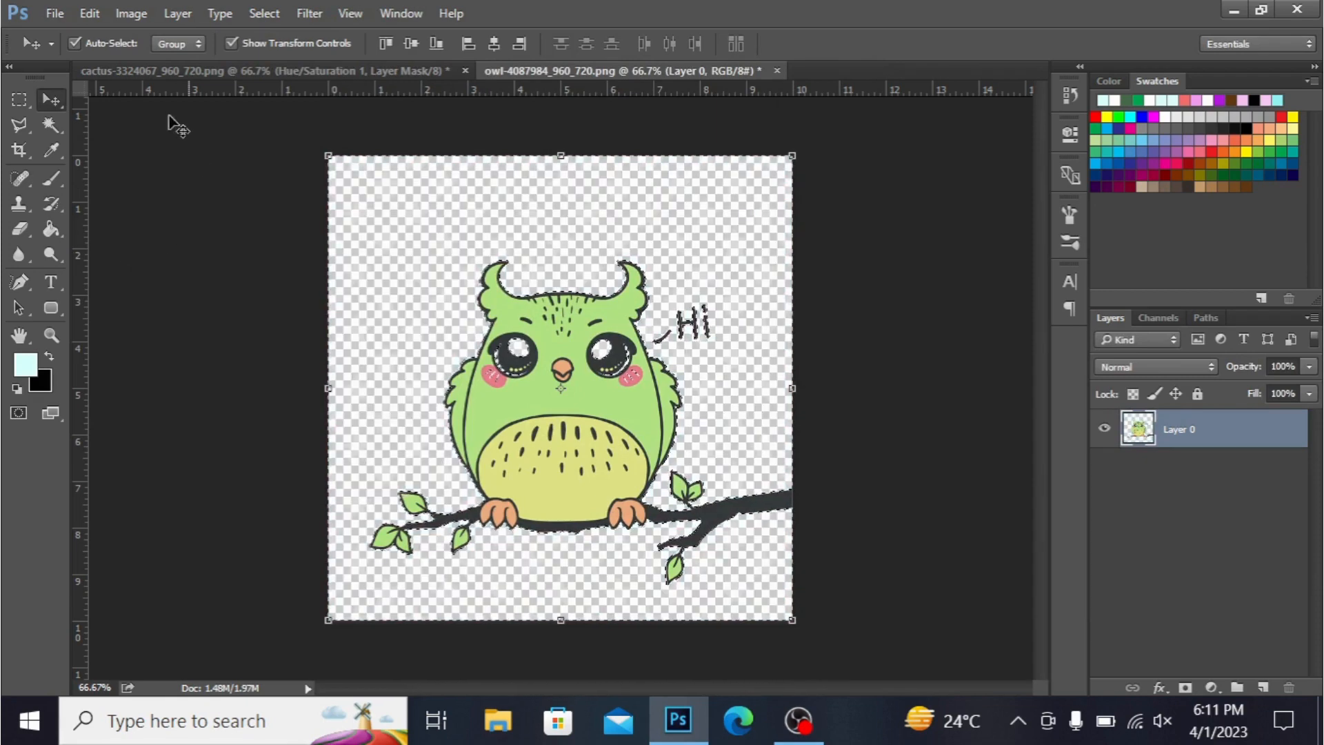
- Deselect the owl image and switch back to the cactus image
{"action": "left_click", "coordinate": [178, 173]}
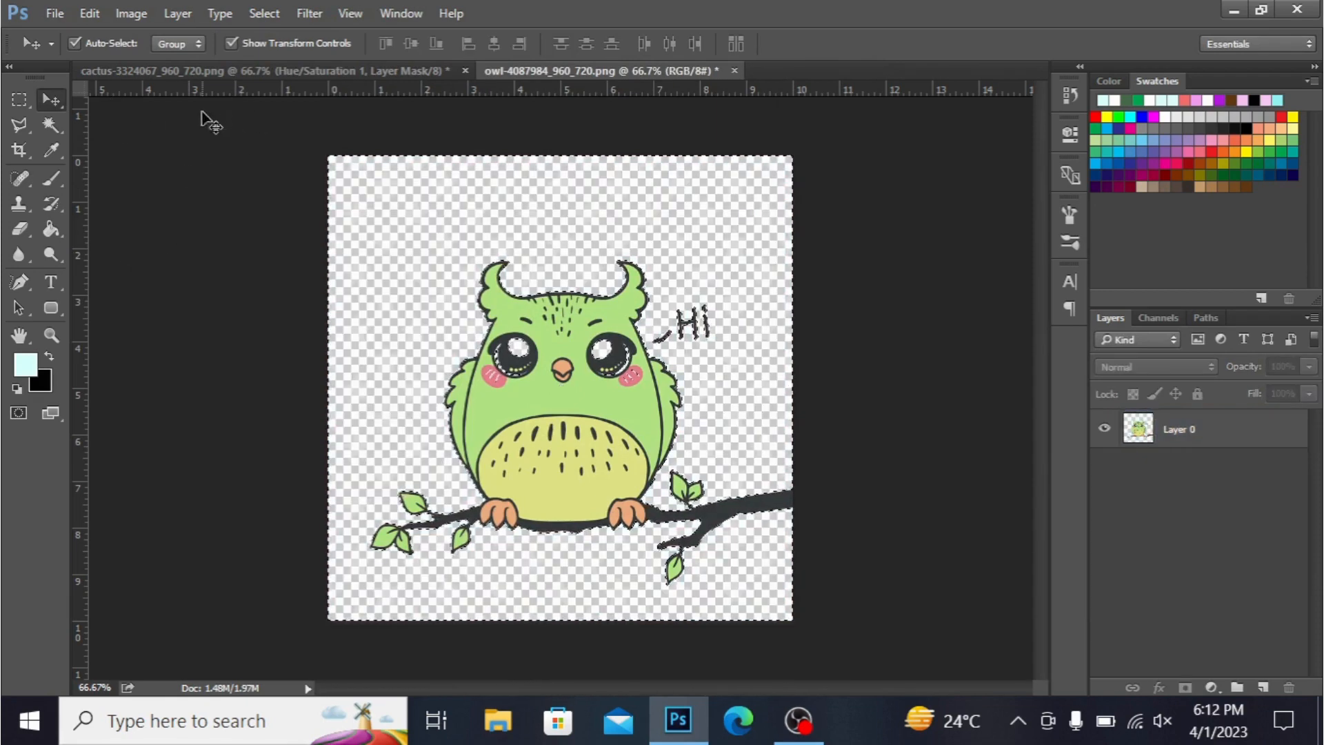
{"action": "left_click", "coordinate": [19, 99]}
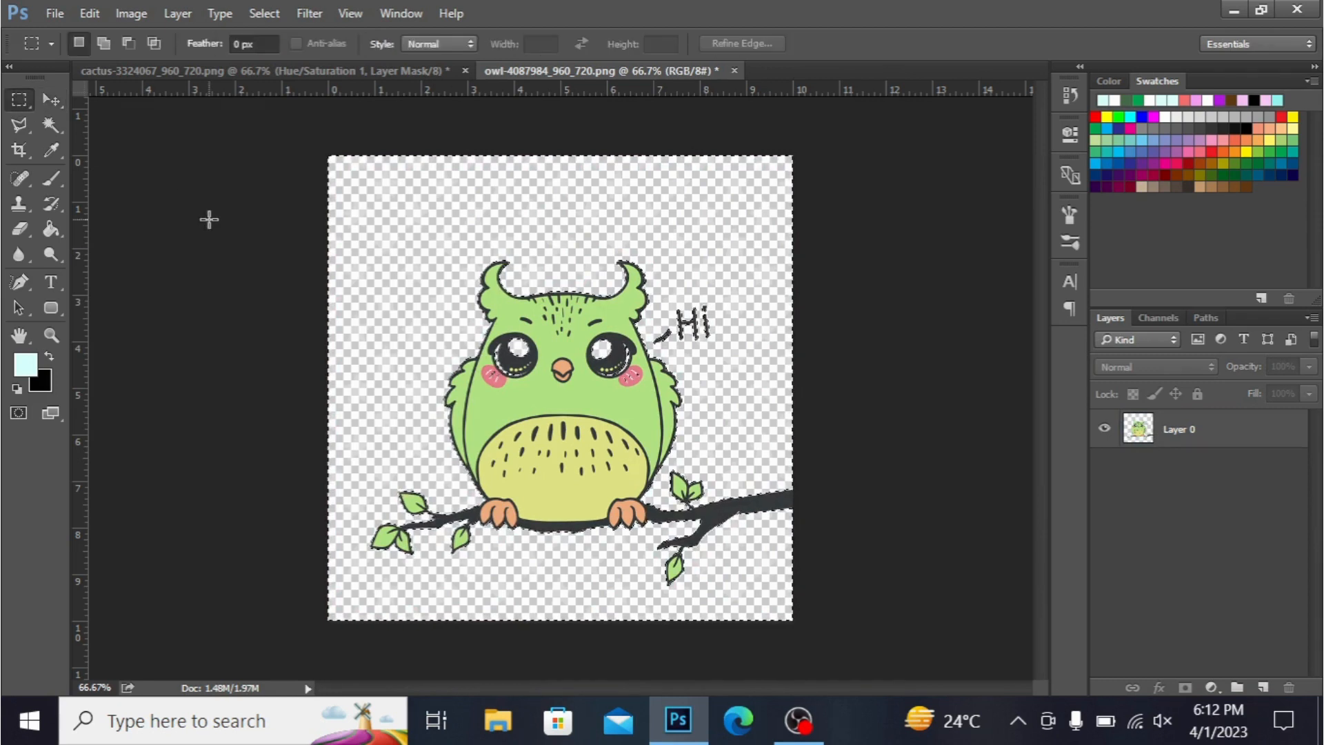
{"action": "left_click", "coordinate": [209, 219]}
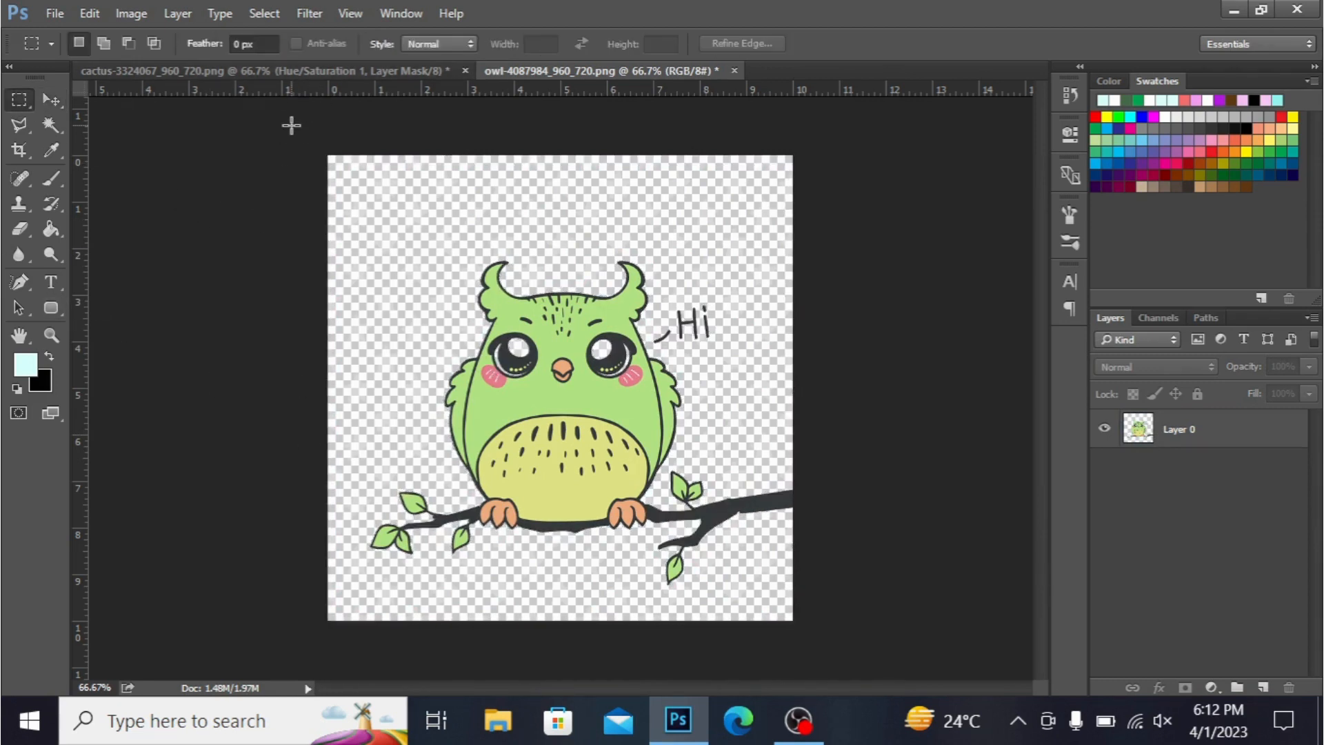
{"action": "left_click", "coordinate": [310, 69]}
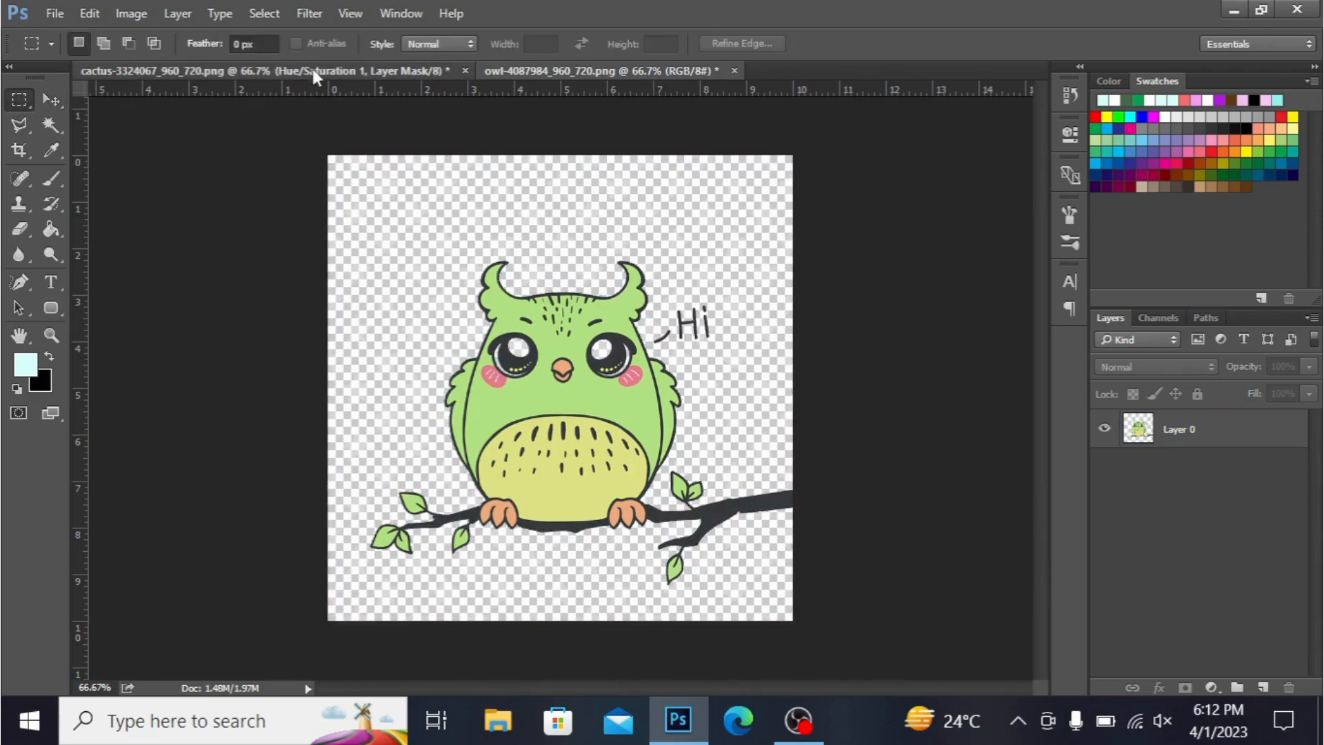